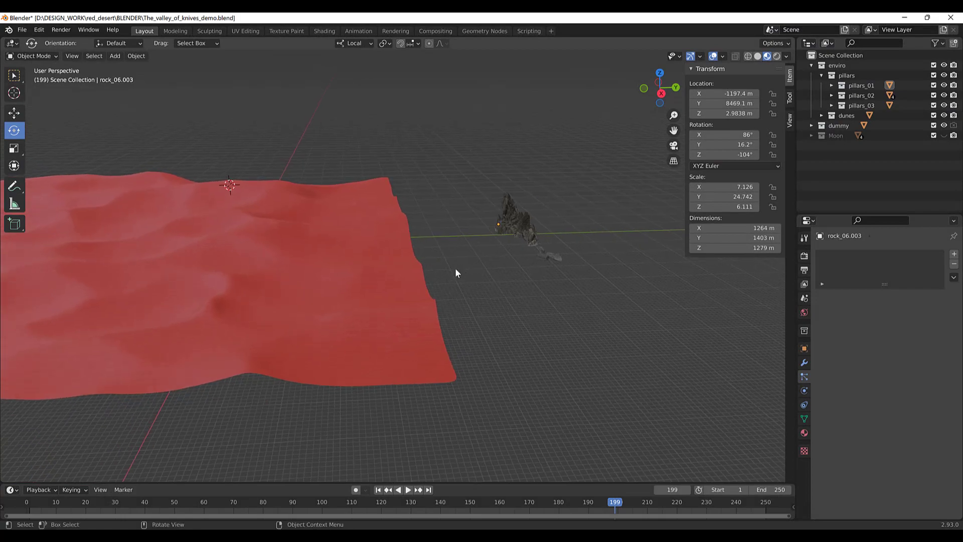
Step: Examine the red dunes terrain and the separate rock group beside it from several angles
middle_drag(456, 268, 529, 243)
scroll(481, 230, up, 2)
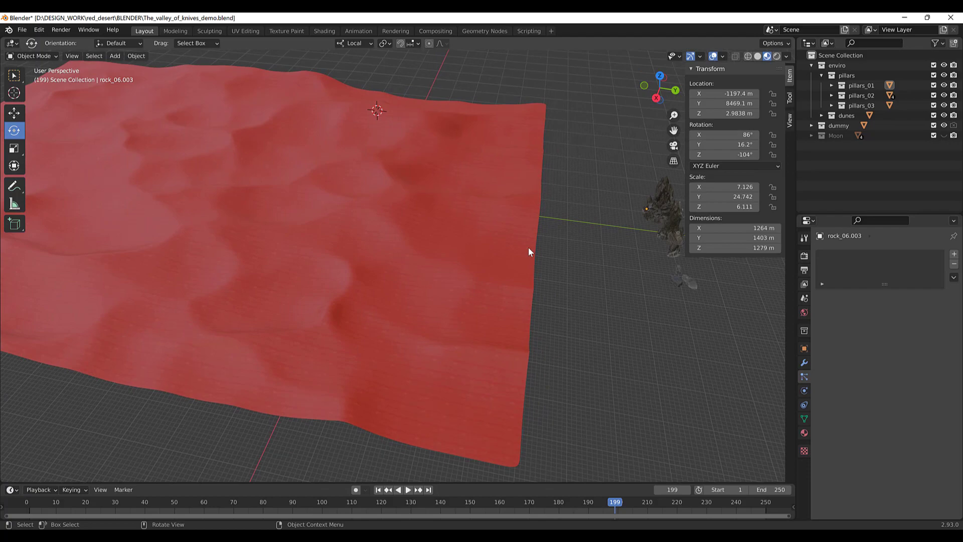
middle_drag(528, 246, 457, 247)
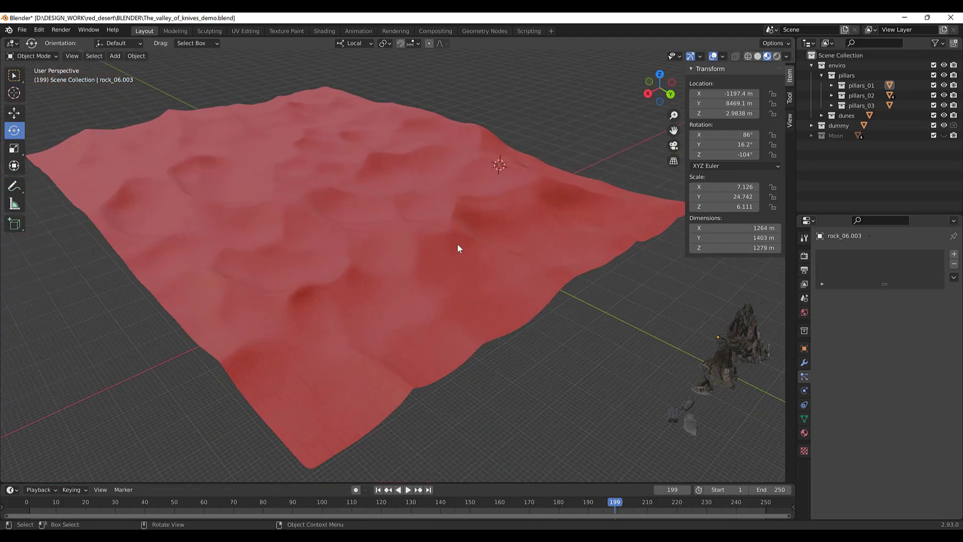
click(462, 261)
scroll(489, 288, up, 4)
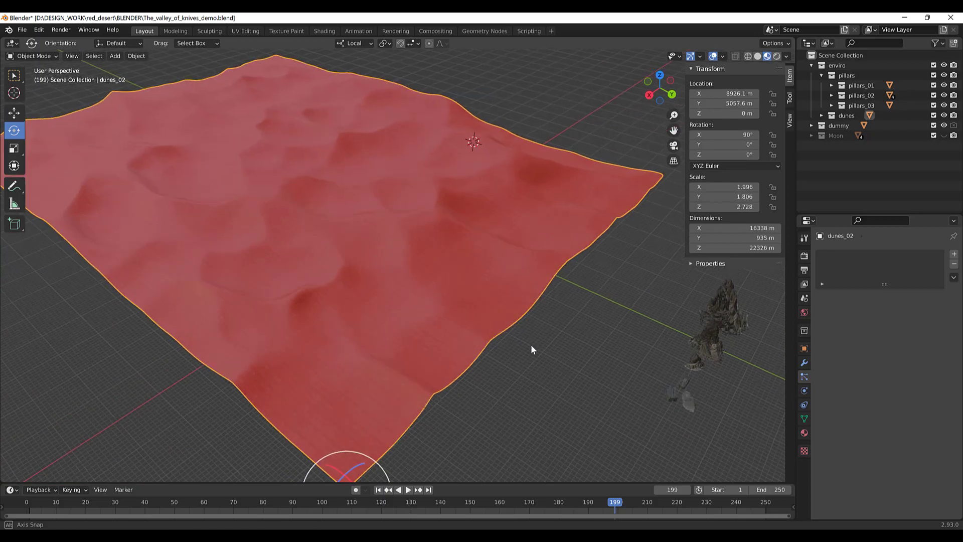
middle_drag(489, 288, 430, 247)
Step: Inspect the three rock pillar formations beside the dunes up close and from different sides
click(321, 193)
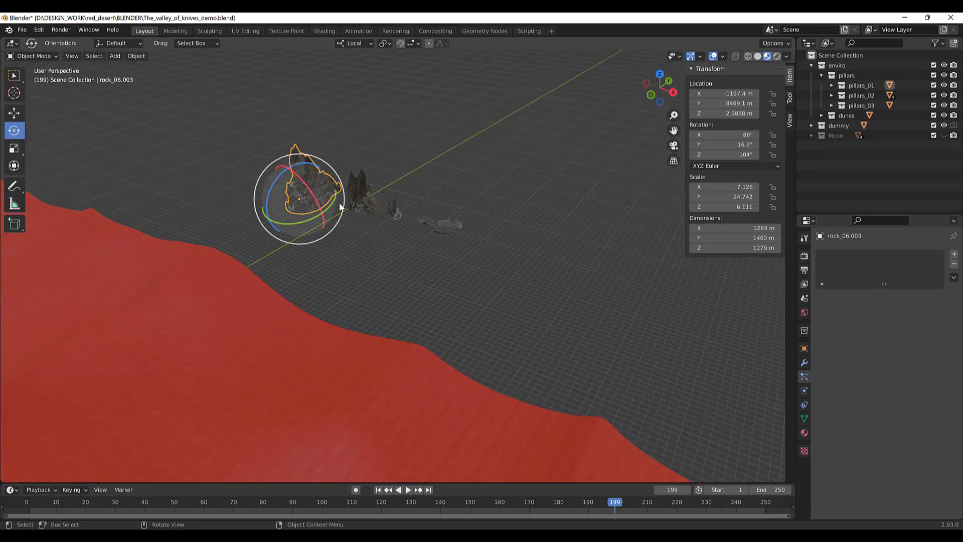
key(KP_Decimal)
middle_drag(341, 210, 475, 221)
click(546, 206)
scroll(546, 206, down, 2)
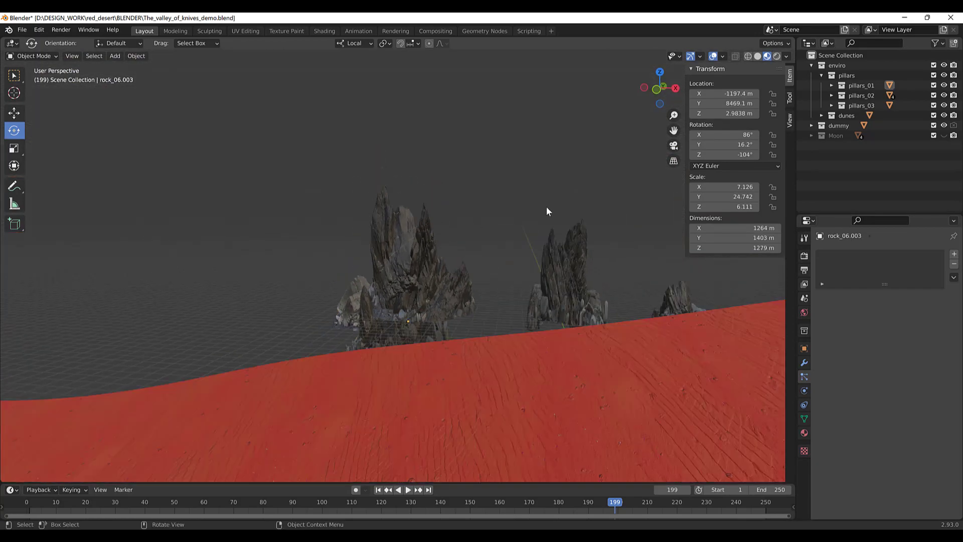
shift+middle_drag(546, 206, 485, 270)
scroll(425, 241, up, 2)
middle_drag(378, 249, 389, 265)
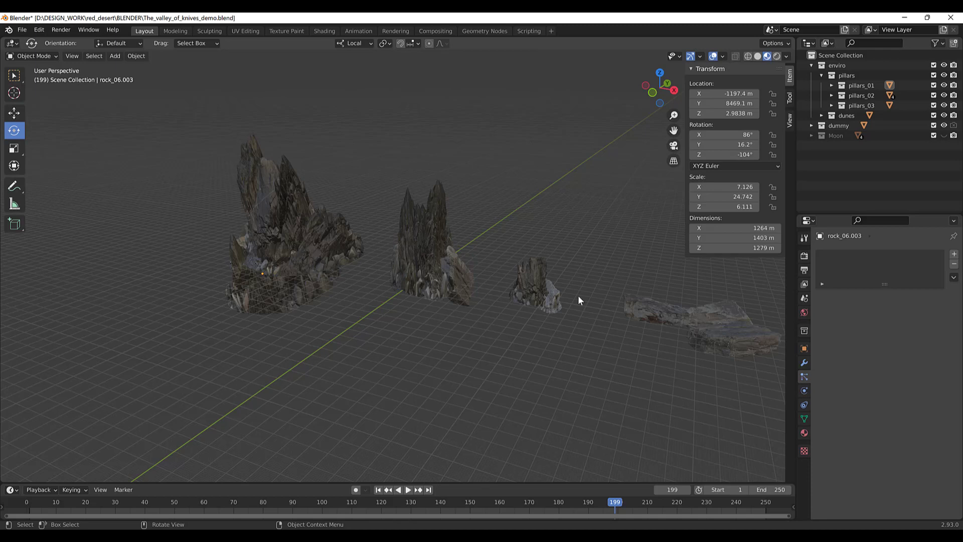
middle_drag(414, 279, 304, 285)
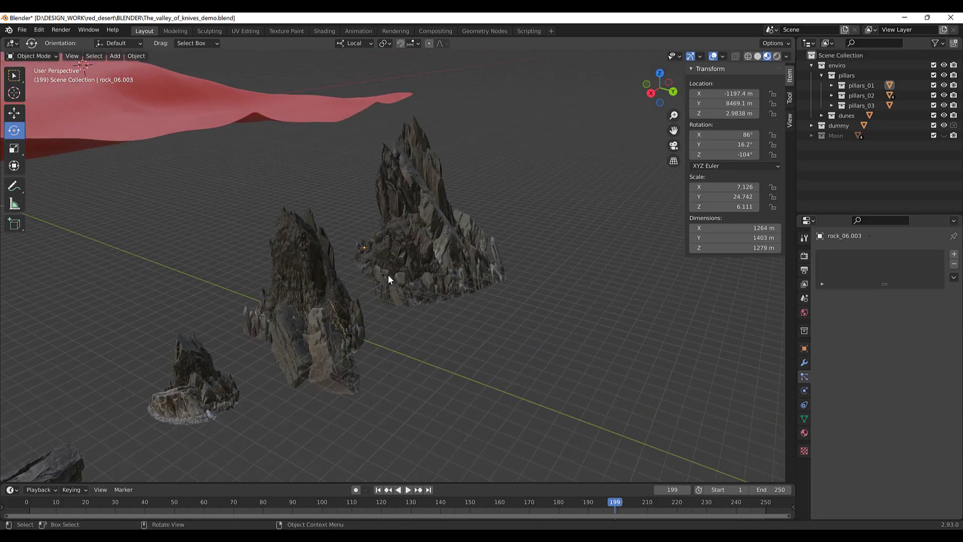
middle_drag(387, 274, 335, 263)
Step: Select one of the flat rock slabs beside the pillars, frame it, and inspect the slabs
click(446, 307)
key(KP_Decimal)
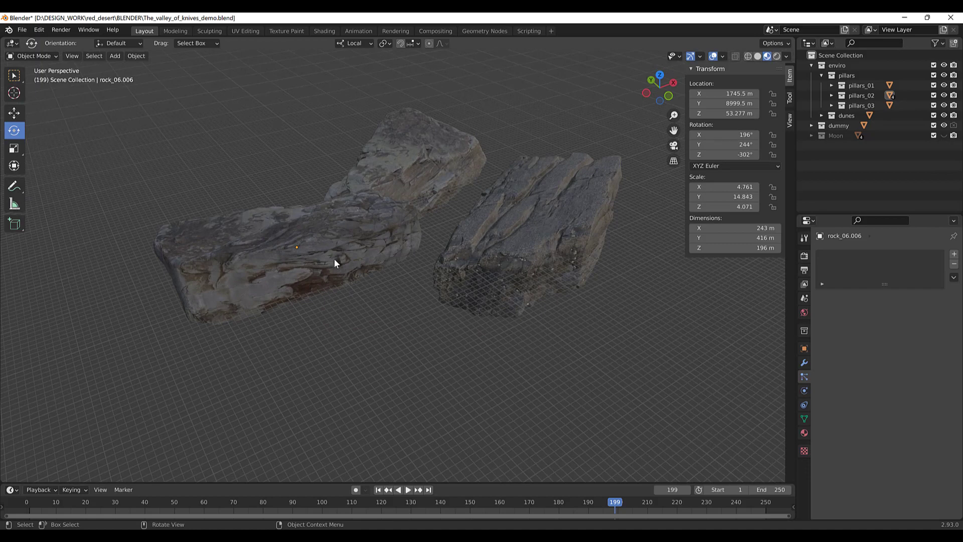
scroll(347, 258, down, 3)
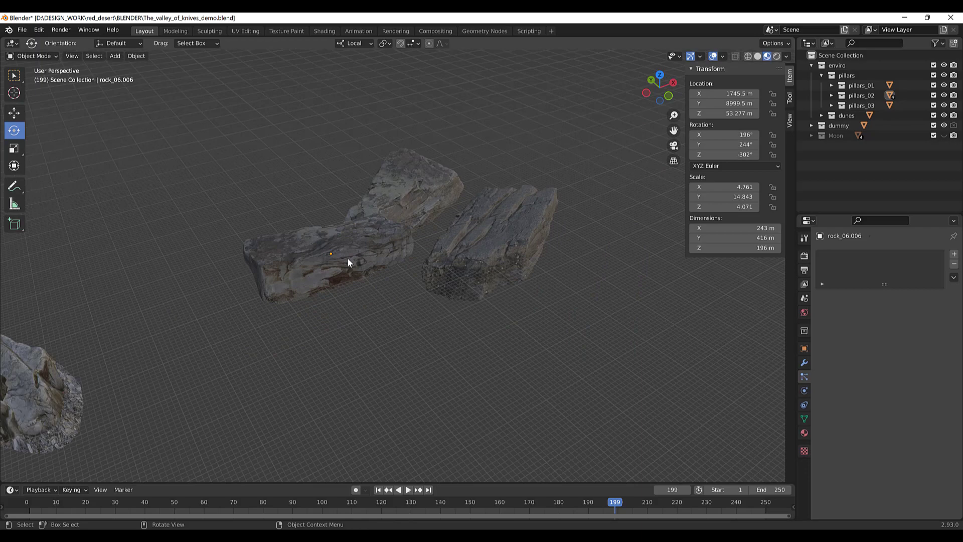
middle_drag(381, 265, 504, 260)
shift+middle_drag(515, 215, 480, 229)
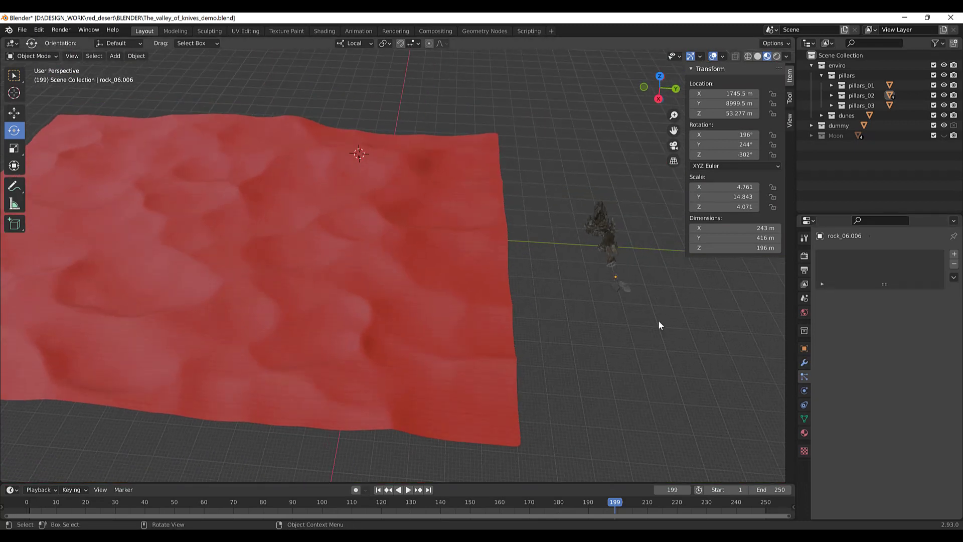
Step: Add a particle system to the selected rock slab rock_06.006 and set its type to Hair
shift+middle_drag(583, 273, 528, 312)
scroll(549, 288, up, 1)
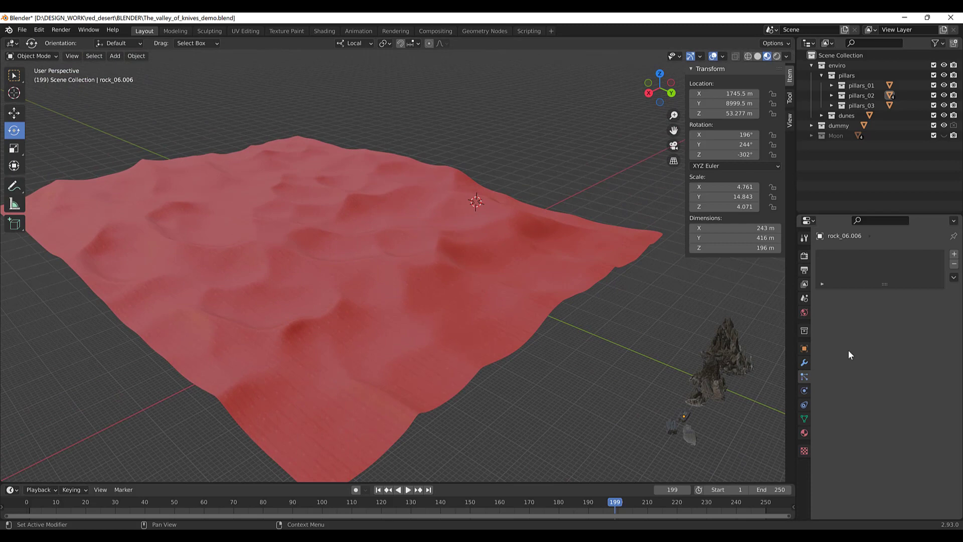
shift+middle_drag(710, 312, 708, 326)
middle_drag(636, 302, 644, 326)
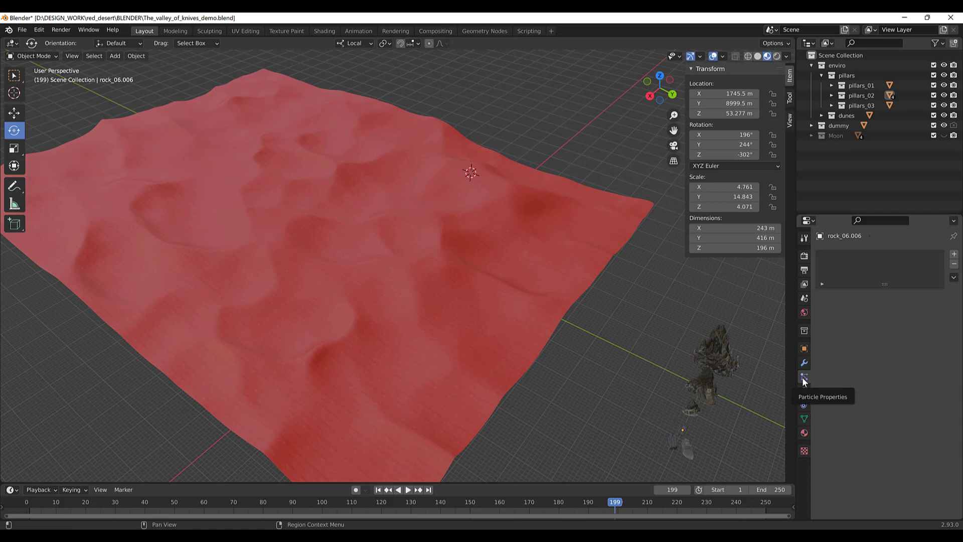
click(953, 255)
drag(887, 284, 889, 294)
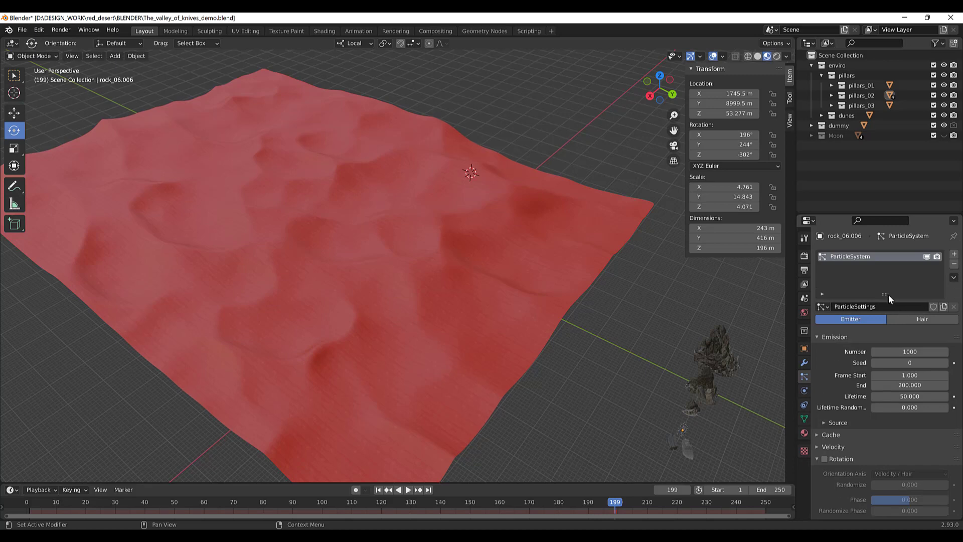
scroll(534, 234, up, 5)
scroll(541, 235, up, 2)
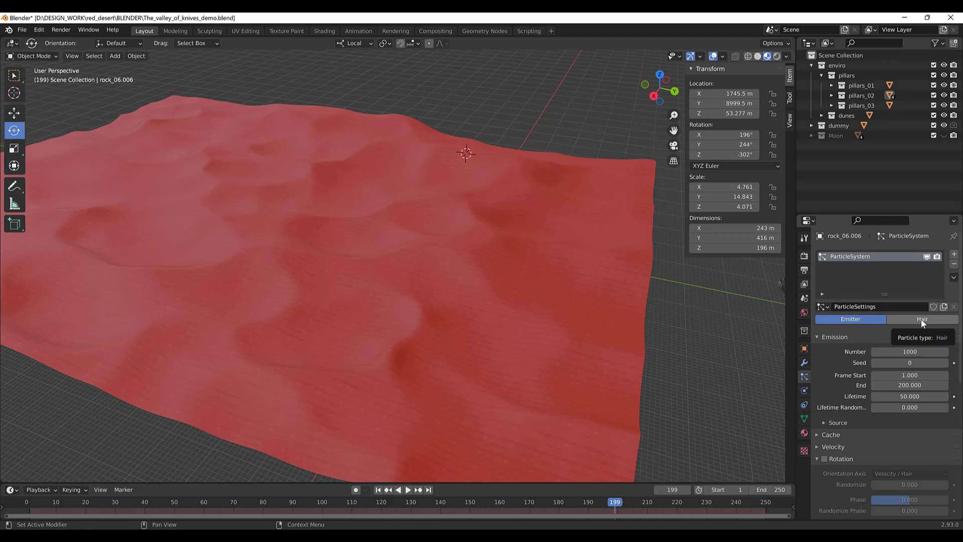
middle_drag(590, 286, 582, 301)
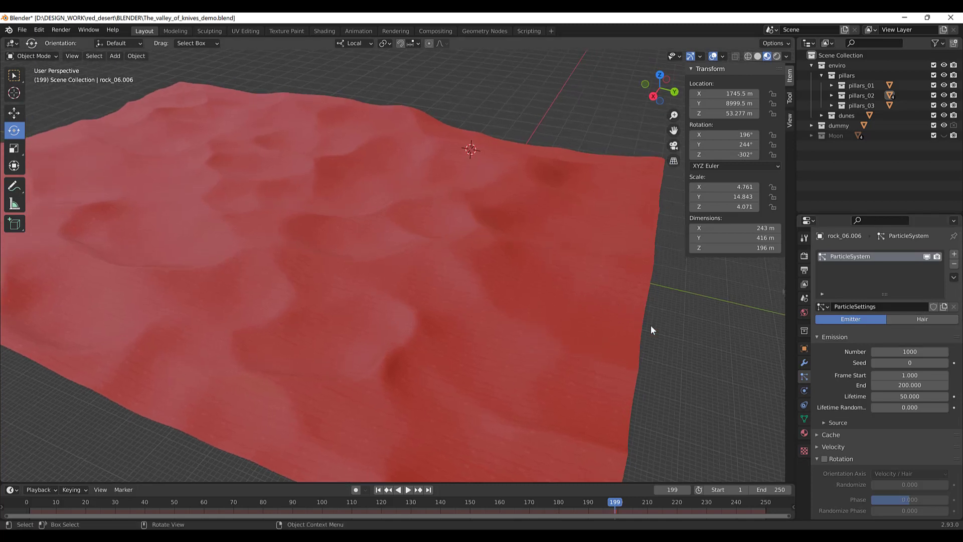
click(921, 320)
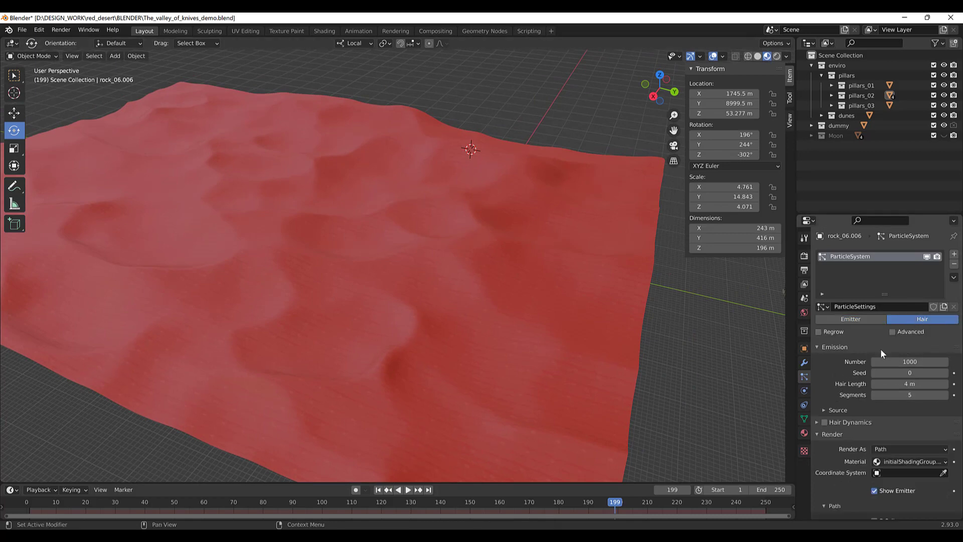
Step: Set the hair particles of the rock slab to render as Object
scroll(859, 360, down, 4)
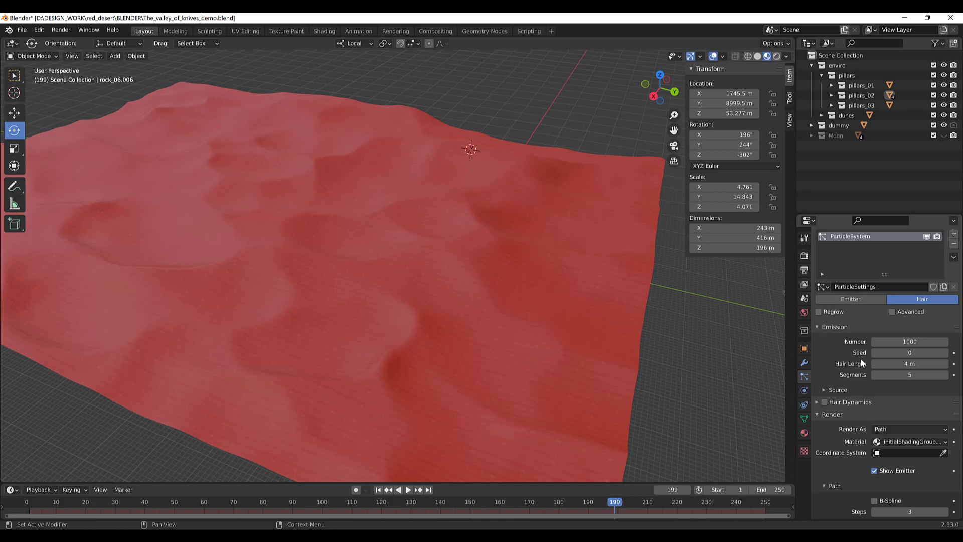
scroll(859, 360, down, 1)
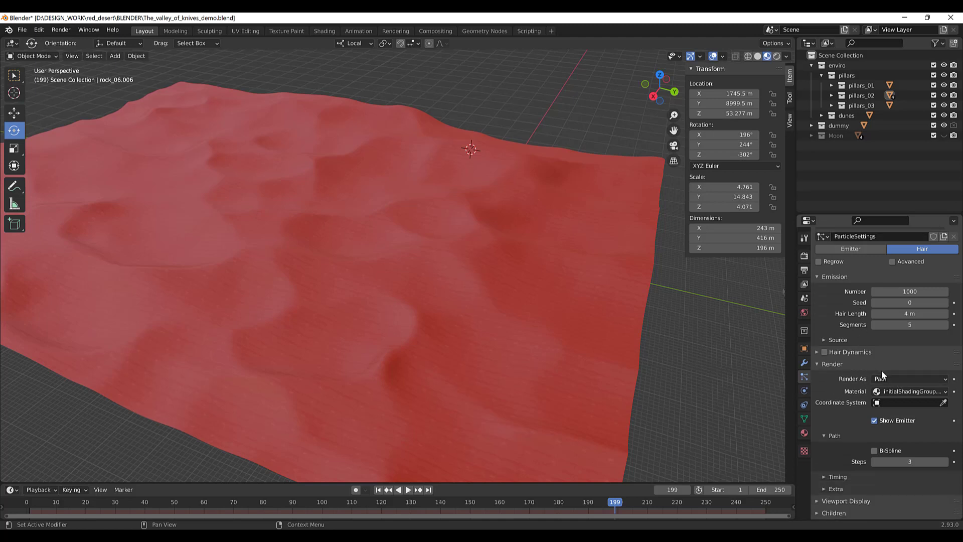
click(938, 378)
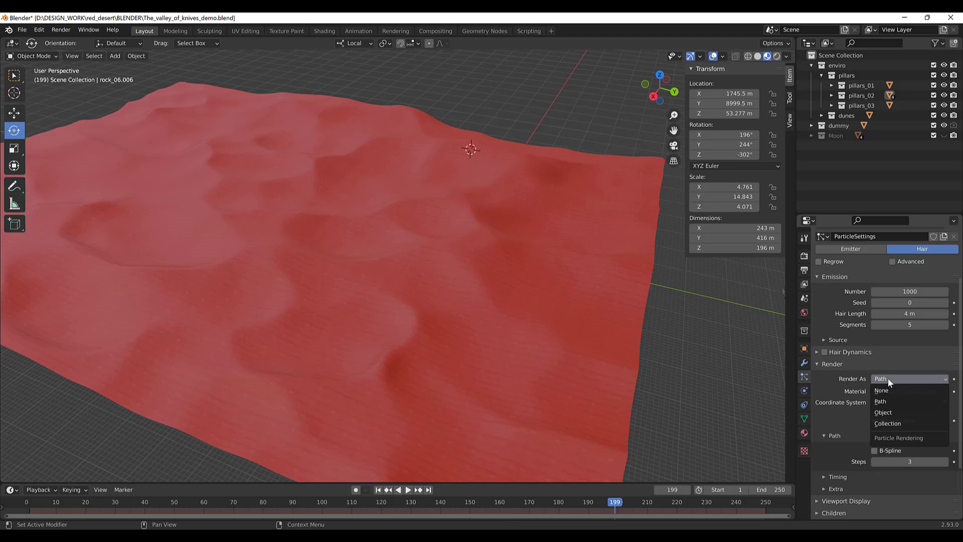
click(895, 411)
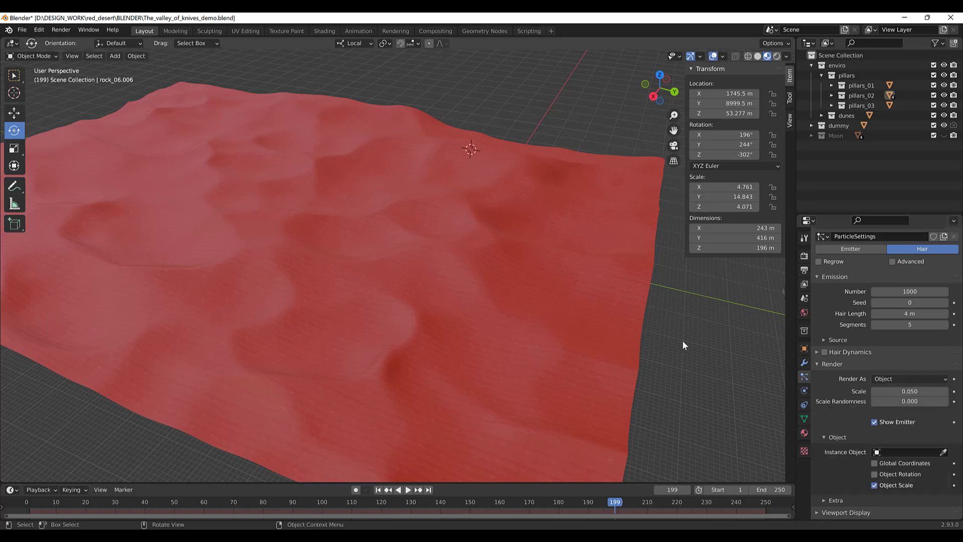
Step: Pick the tall rock pillar rock_06.003 from the scene as the particles' instance object
middle_drag(683, 345, 675, 317)
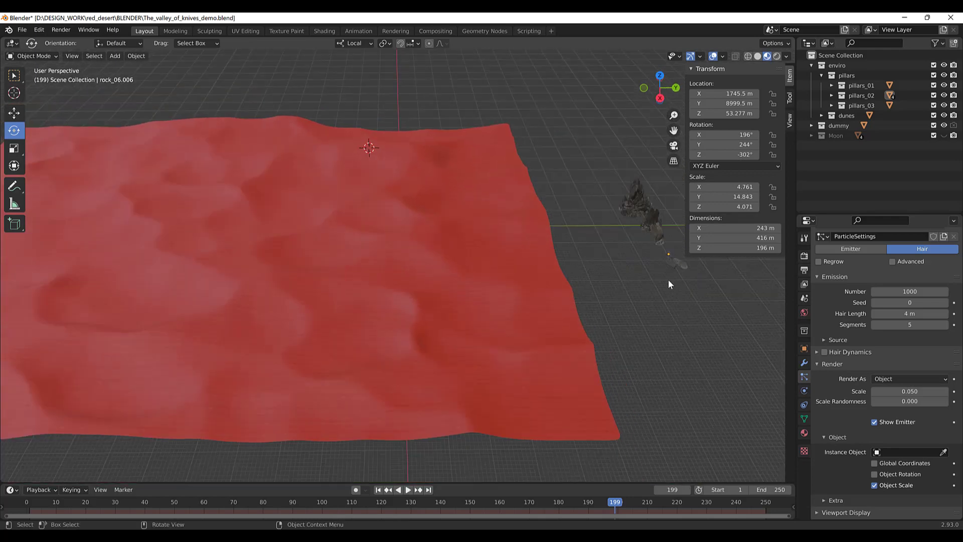
middle_drag(668, 280, 631, 205)
middle_drag(611, 146, 328, 147)
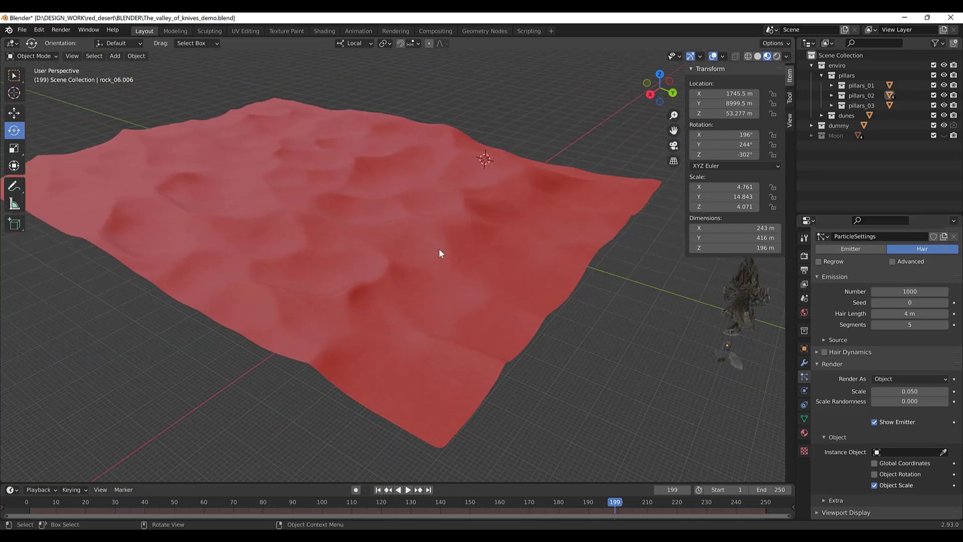
middle_drag(501, 268, 490, 285)
middle_drag(557, 241, 548, 224)
scroll(543, 210, up, 3)
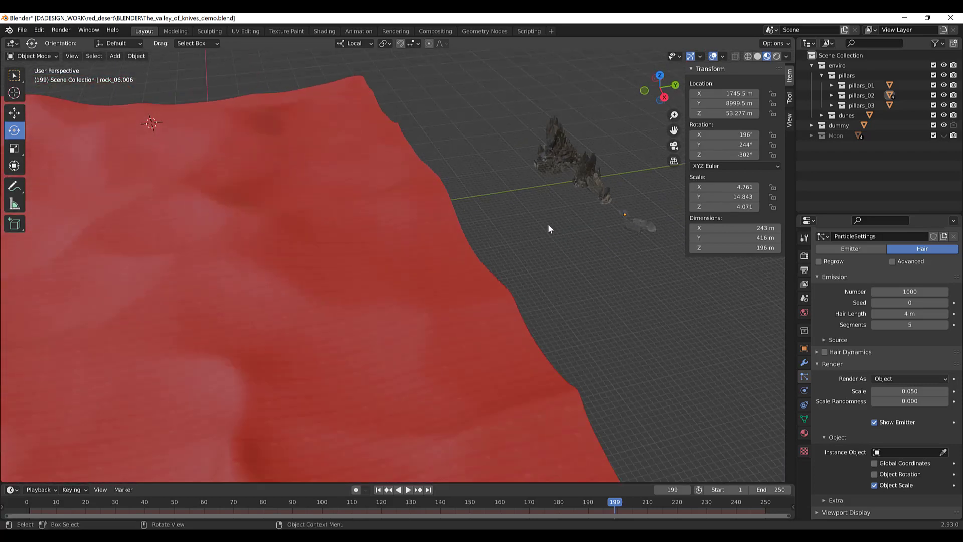
click(944, 452)
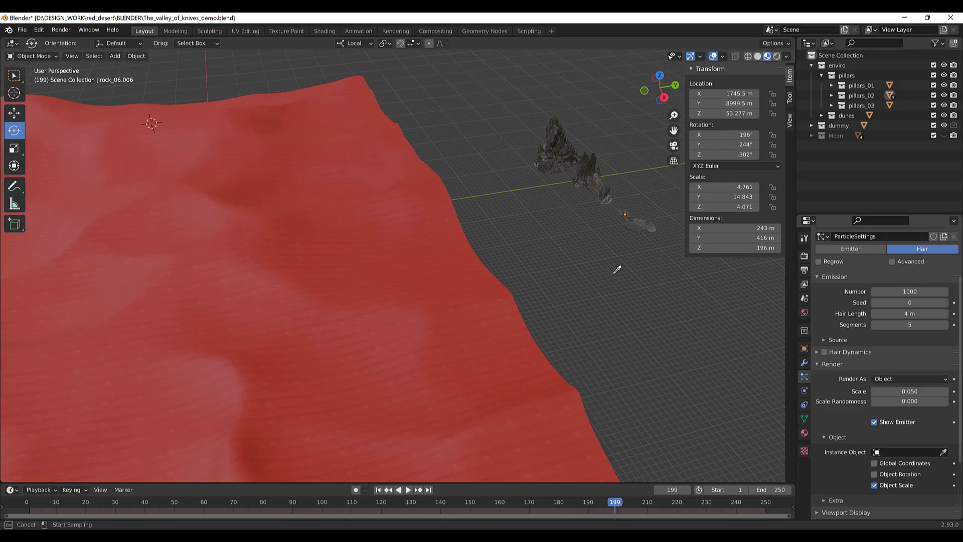
click(558, 131)
middle_drag(540, 233, 444, 266)
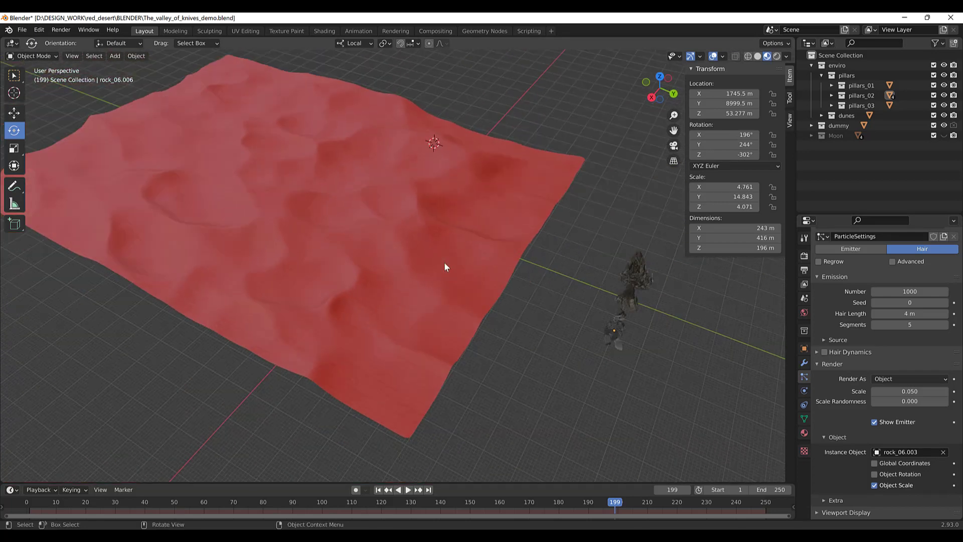
middle_drag(593, 275, 477, 252)
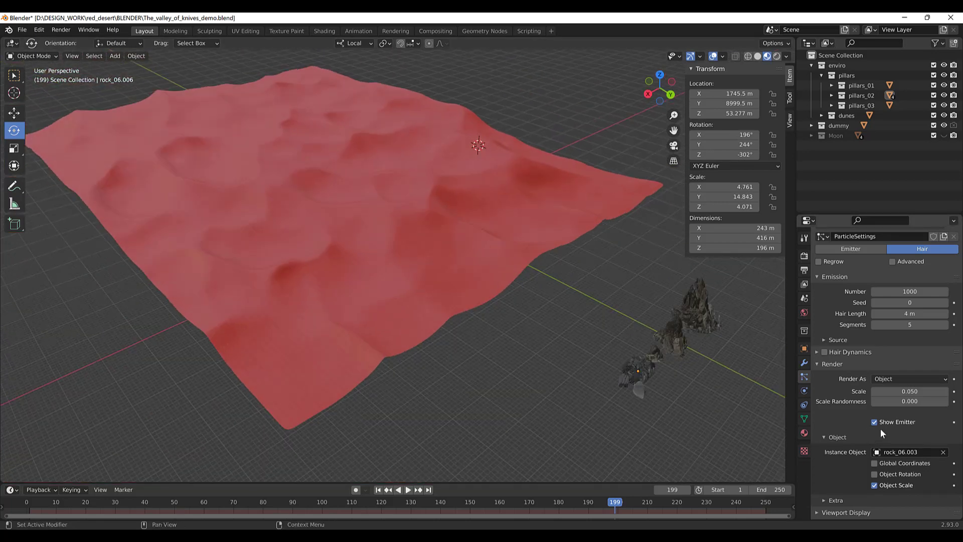
scroll(881, 428, down, 2)
scroll(882, 428, up, 2)
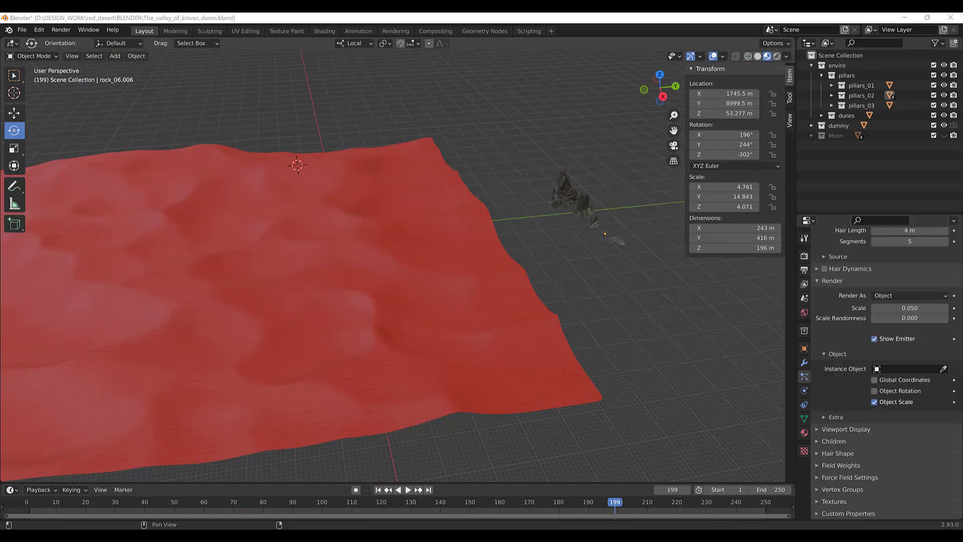
Step: Select the dunes_02 terrain and add a particle system to it
middle_drag(554, 290, 667, 258)
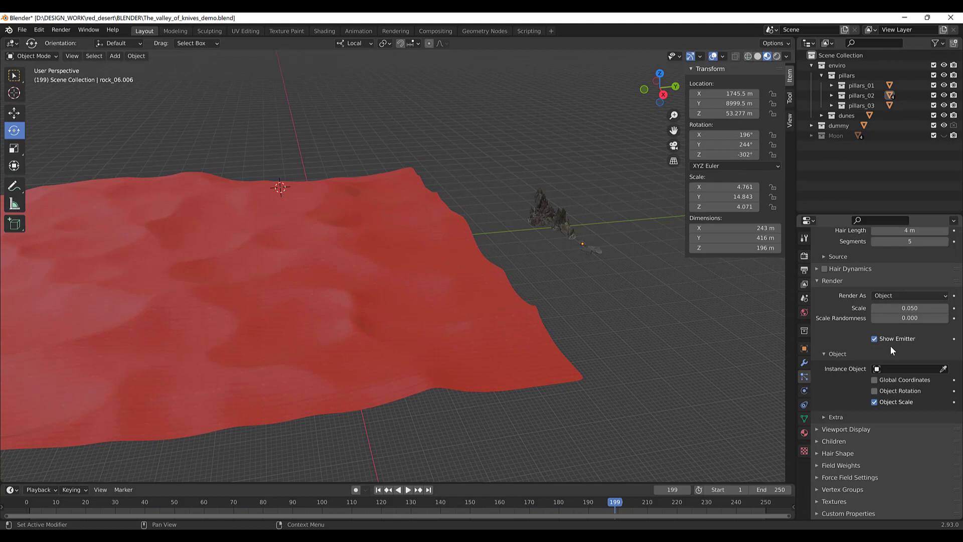
scroll(642, 235, up, 3)
middle_drag(606, 213, 638, 239)
scroll(637, 221, down, 2)
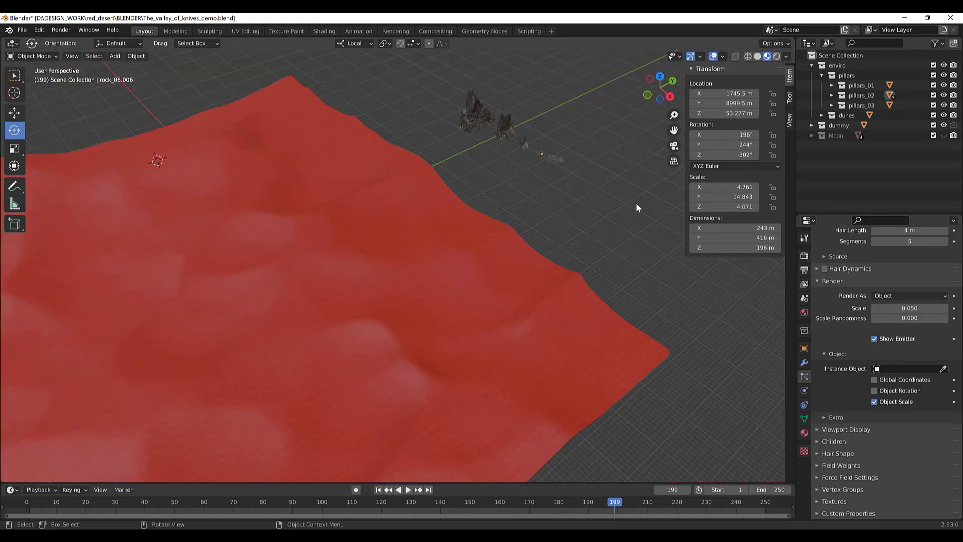
click(531, 305)
middle_drag(531, 304, 499, 290)
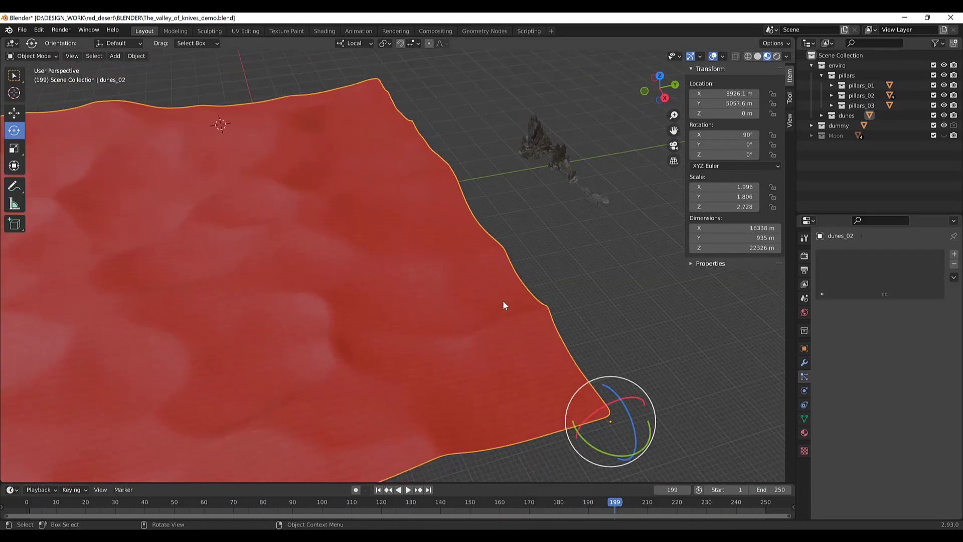
middle_drag(504, 327, 703, 402)
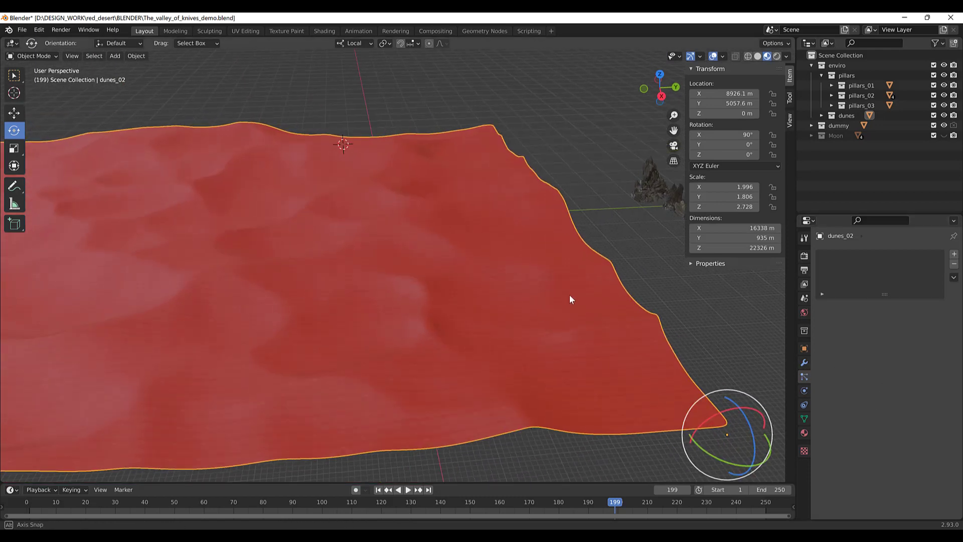
middle_drag(570, 294, 566, 294)
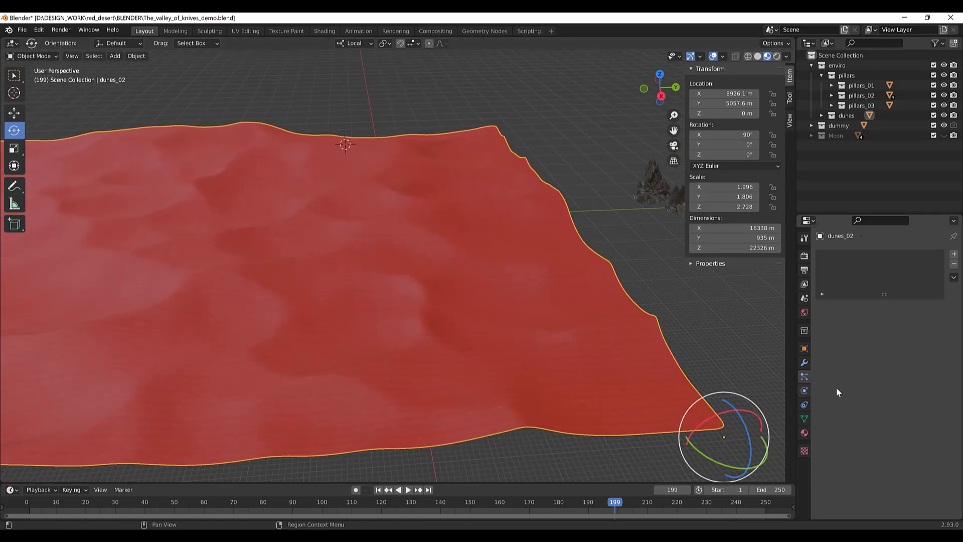
click(956, 253)
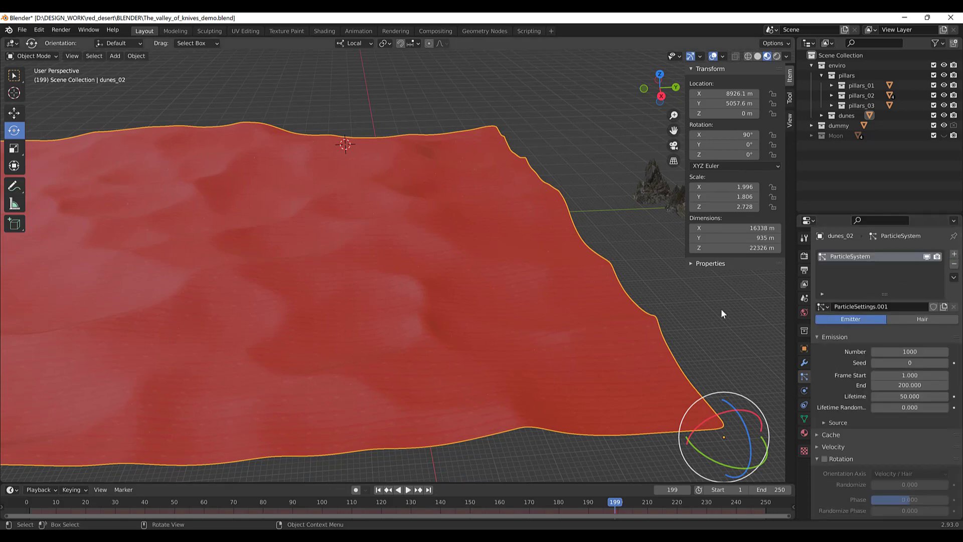
Step: Rename the dunes' particle system as big_pillars
shift+middle_drag(720, 308, 724, 289)
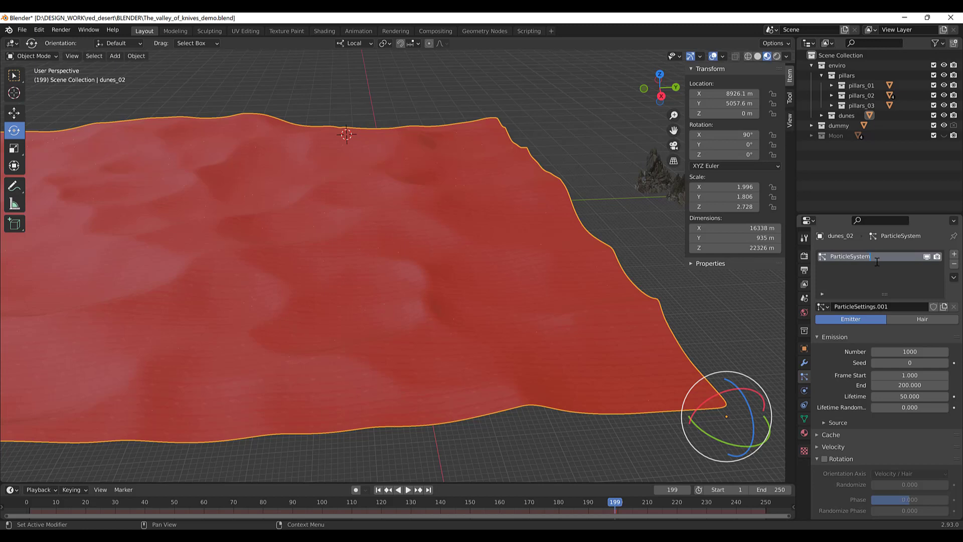
key(ctrl+a)
text(big_)
key(Return)
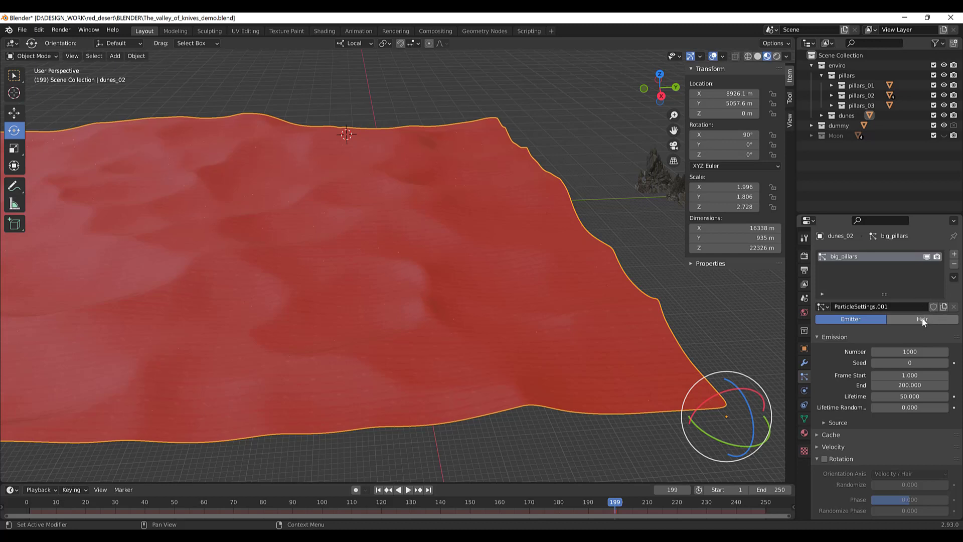
Step: Switch the big_pillars particle system to Hair and set it to render as Object
click(922, 322)
scroll(848, 396, down, 2)
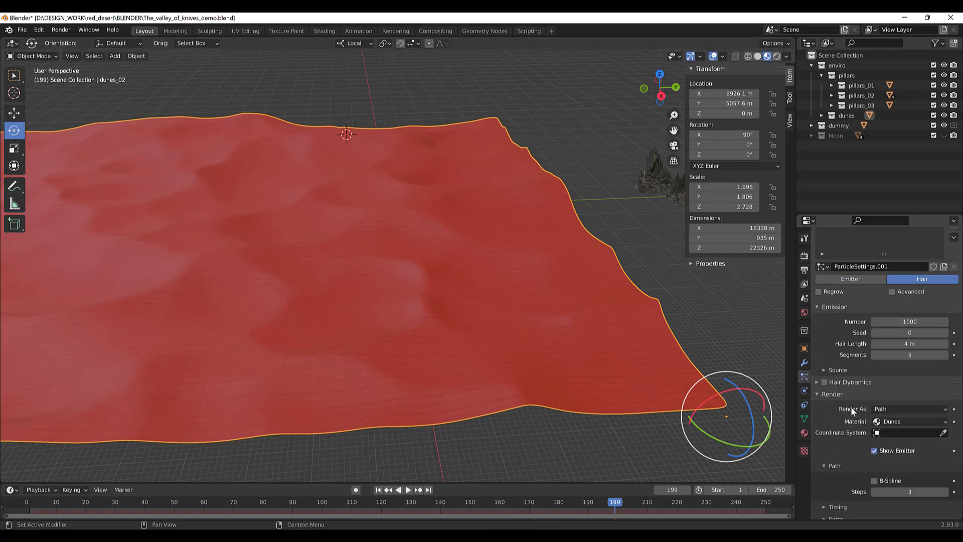
scroll(851, 405, down, 3)
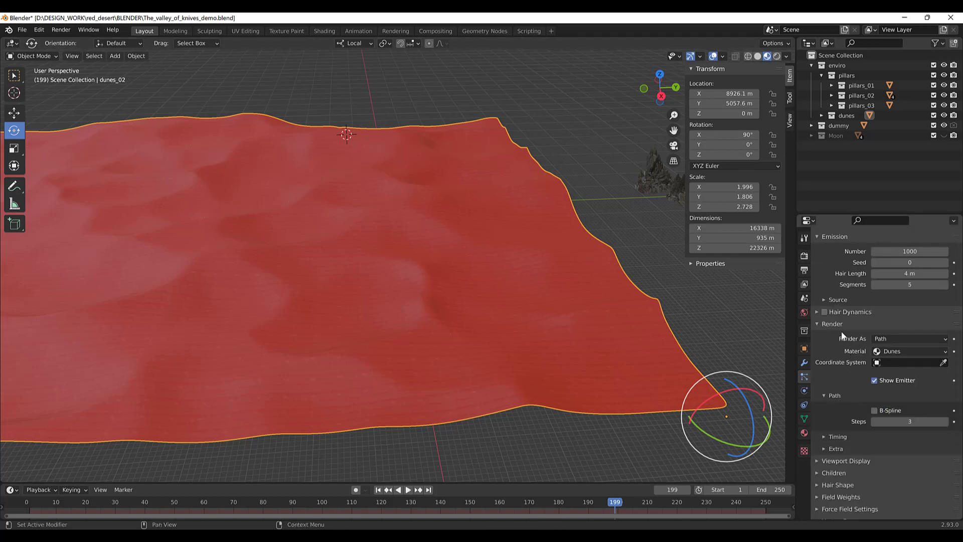
click(904, 338)
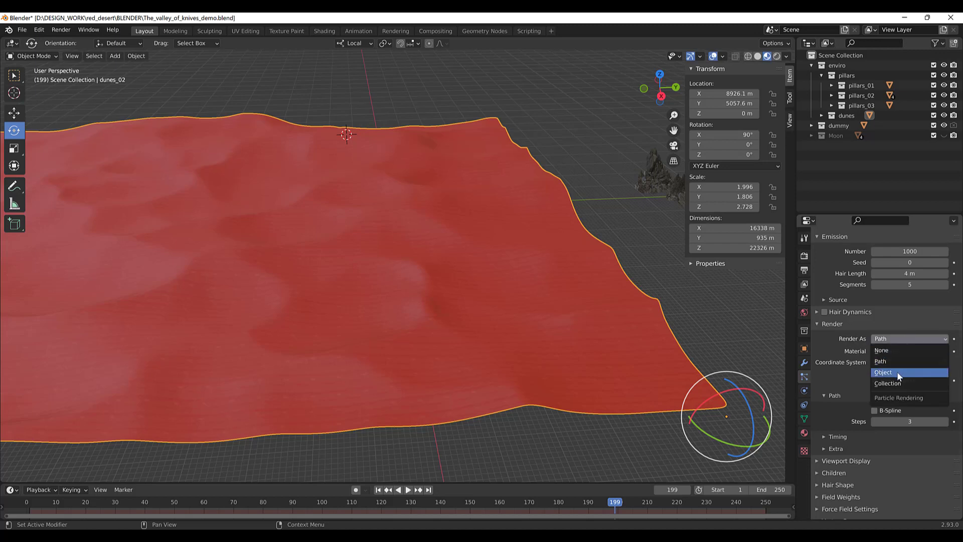
key(Return)
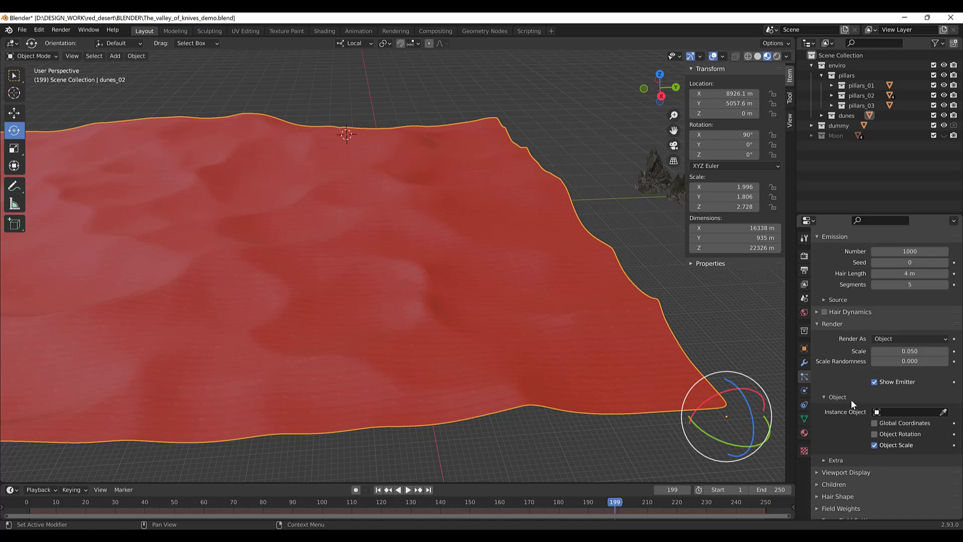
Step: Pick the rock pillar rock_06.003 from the scene as the instance object for the dunes' hair particles
click(943, 412)
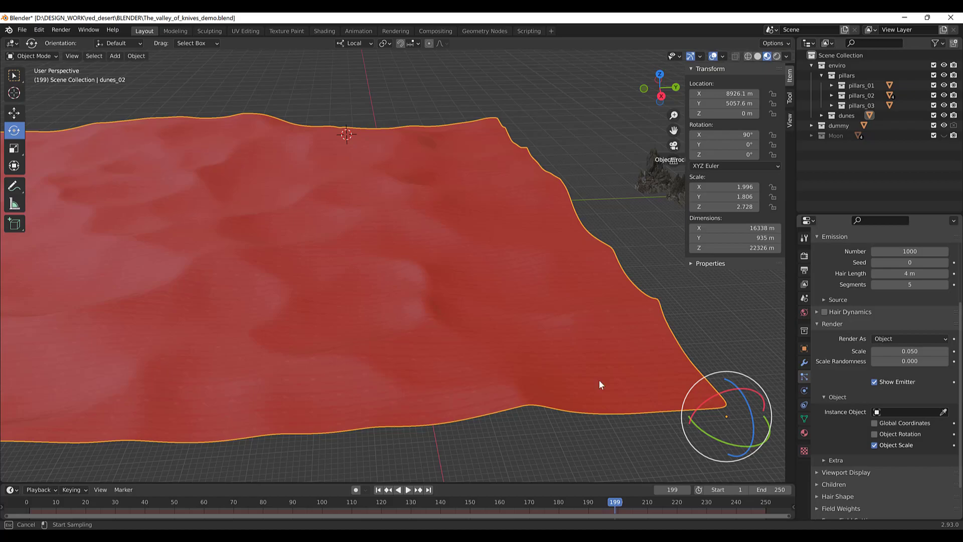
click(654, 153)
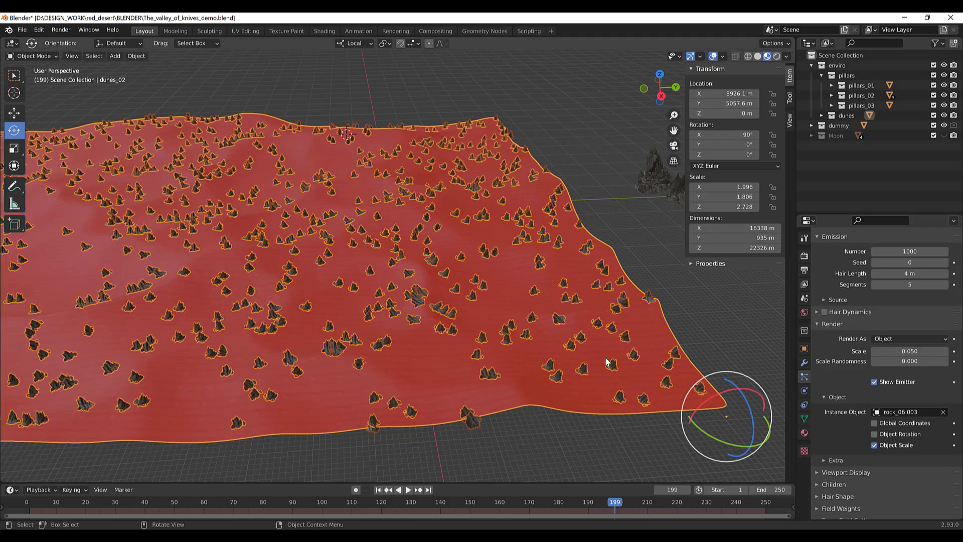
middle_drag(583, 289, 445, 224)
key(alt+a)
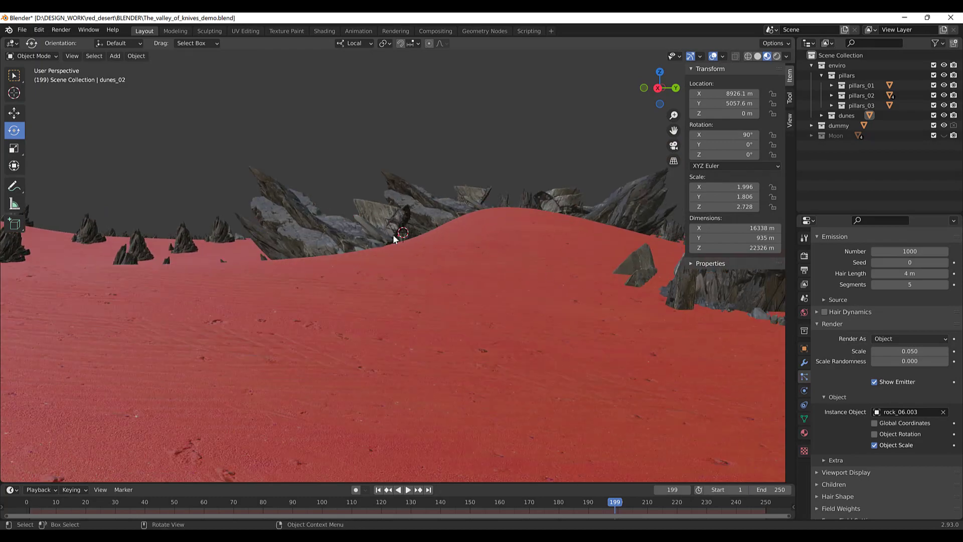
scroll(393, 234, down, 3)
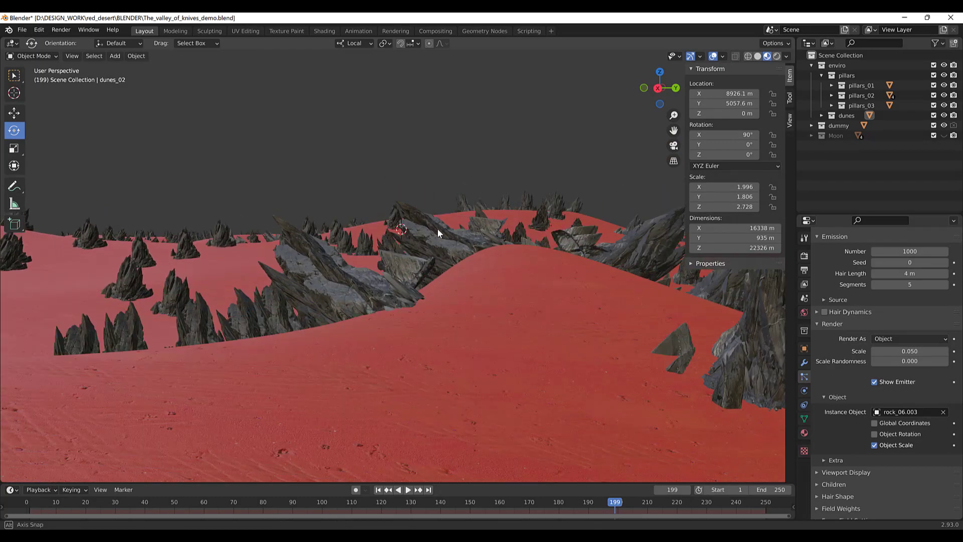
middle_drag(437, 228, 597, 262)
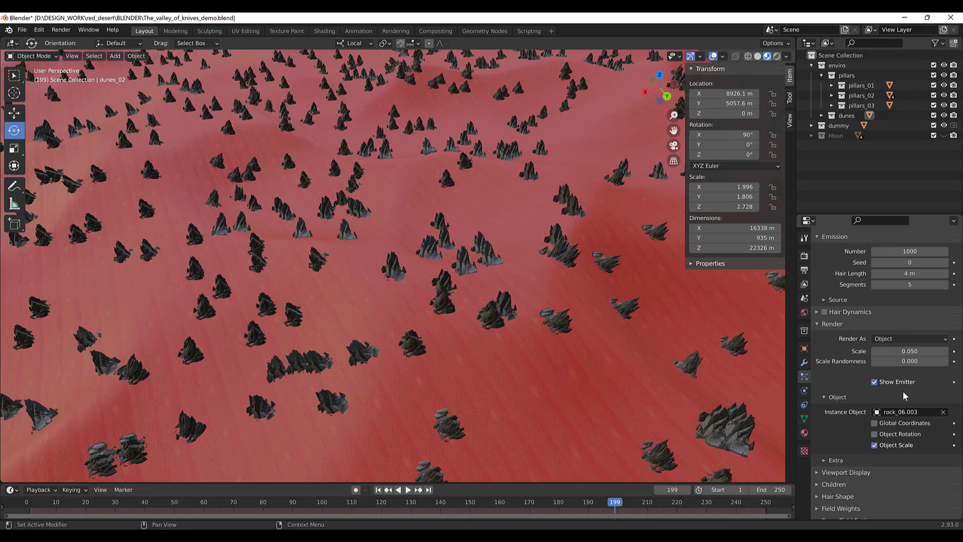
Step: Enable the Advanced hair options and turn on Rotation for the dunes' particles
scroll(889, 350, up, 4)
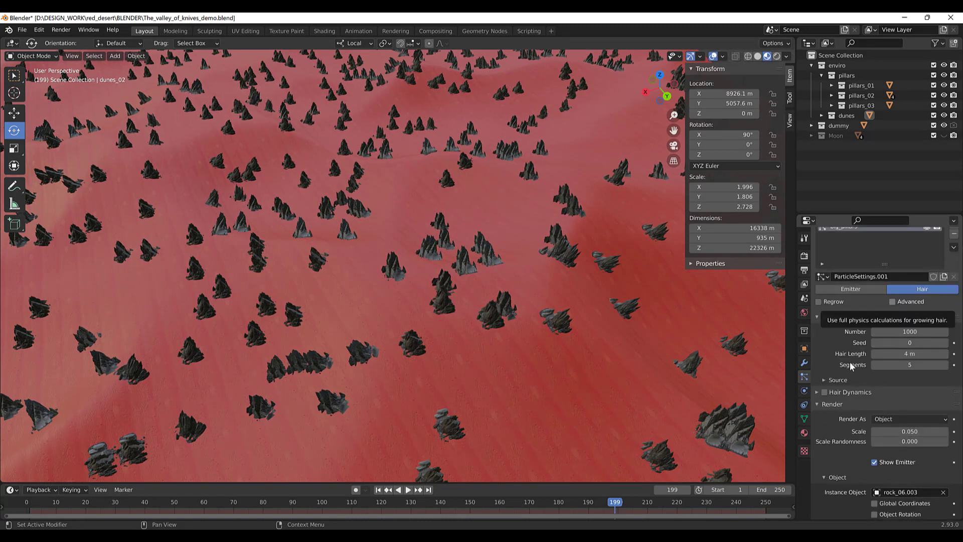
click(892, 302)
middle_drag(586, 303, 501, 243)
scroll(896, 381, down, 1)
scroll(533, 246, up, 3)
scroll(375, 204, up, 1)
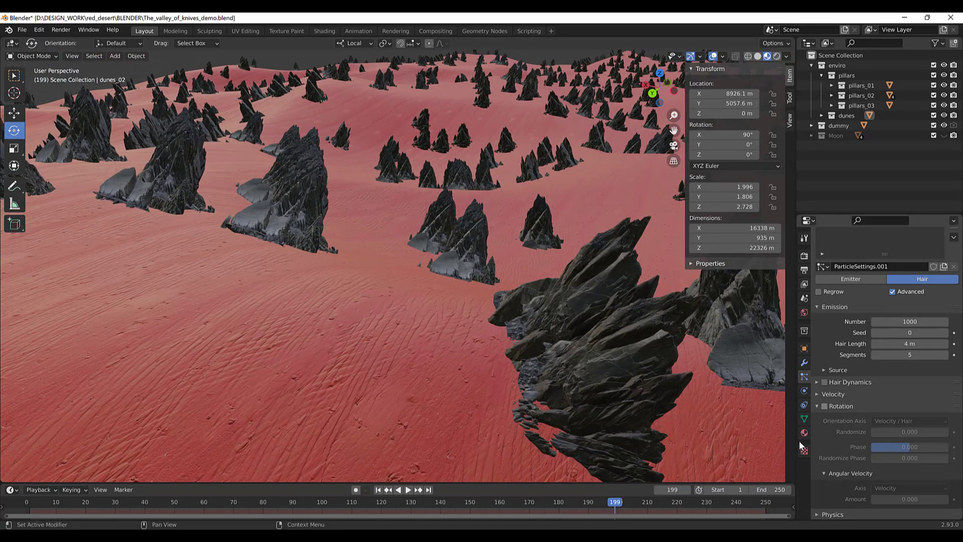
middle_drag(539, 249, 702, 370)
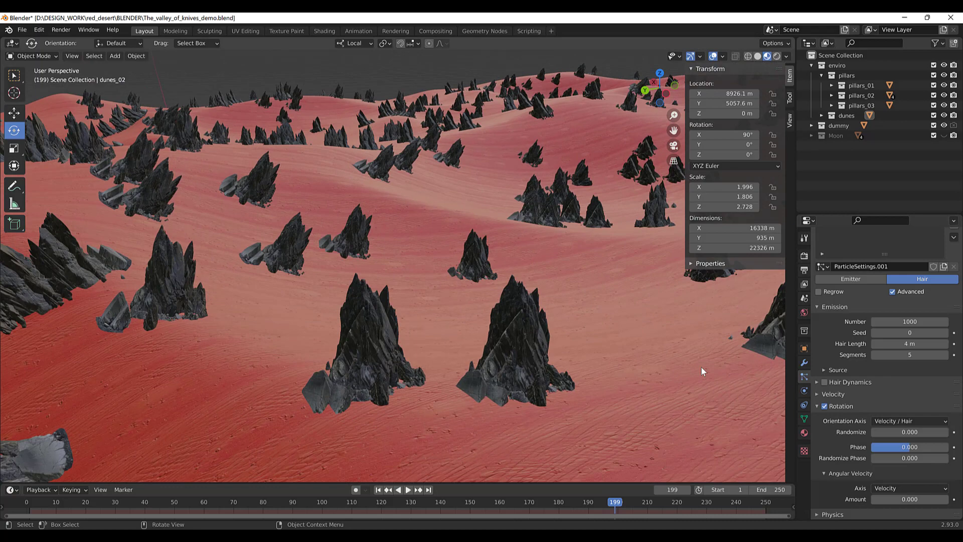
middle_drag(758, 446, 615, 399)
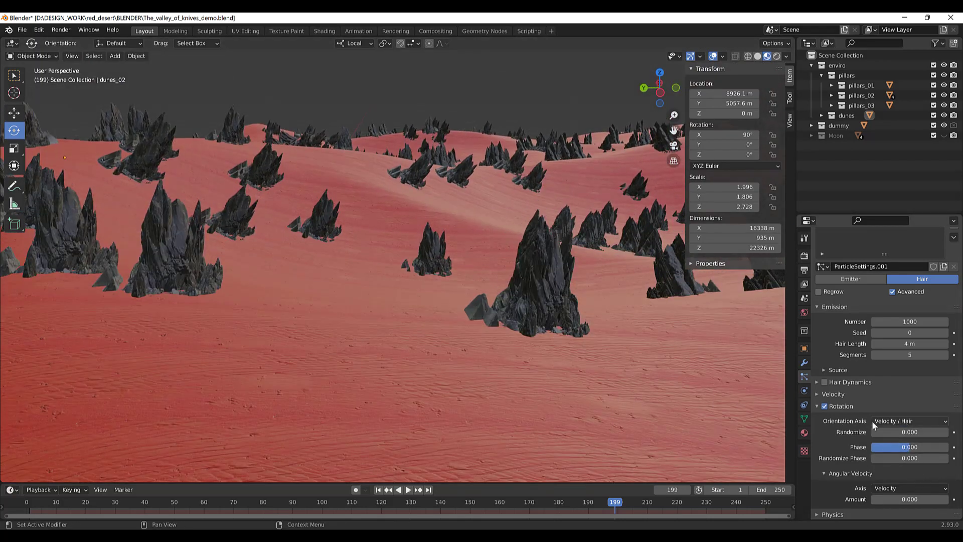
Step: Try Global X, Global Y and Object X as the orientation axis of the particle rotation
click(888, 420)
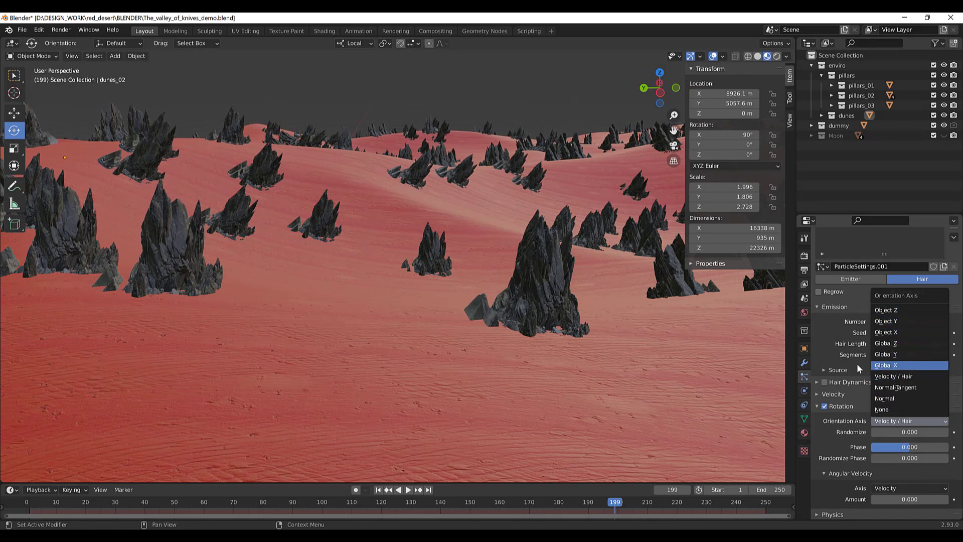
key(Return)
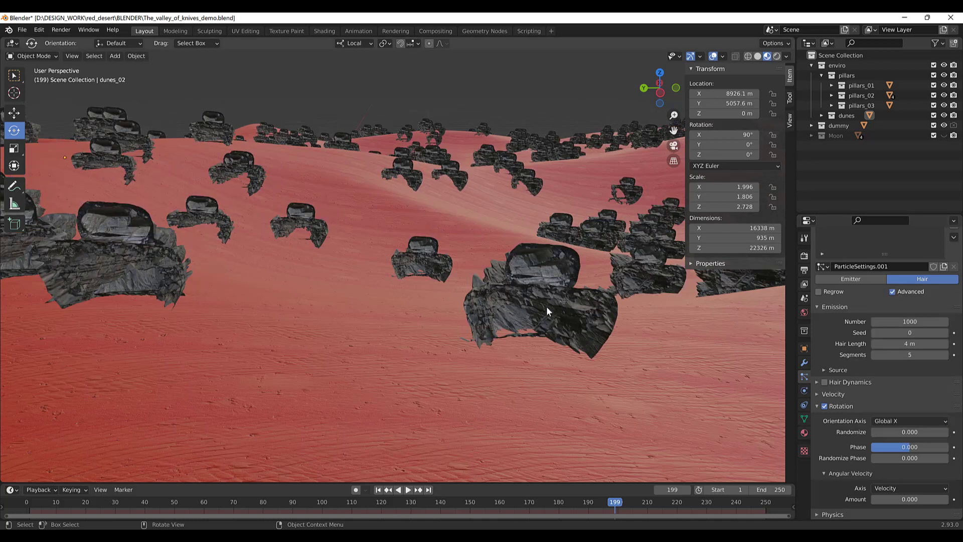
click(913, 419)
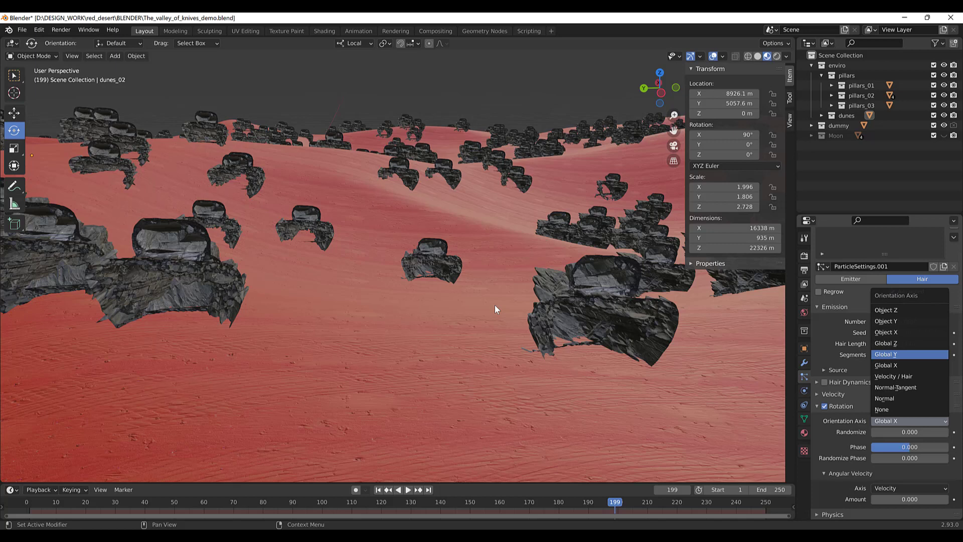
key(Return)
click(929, 419)
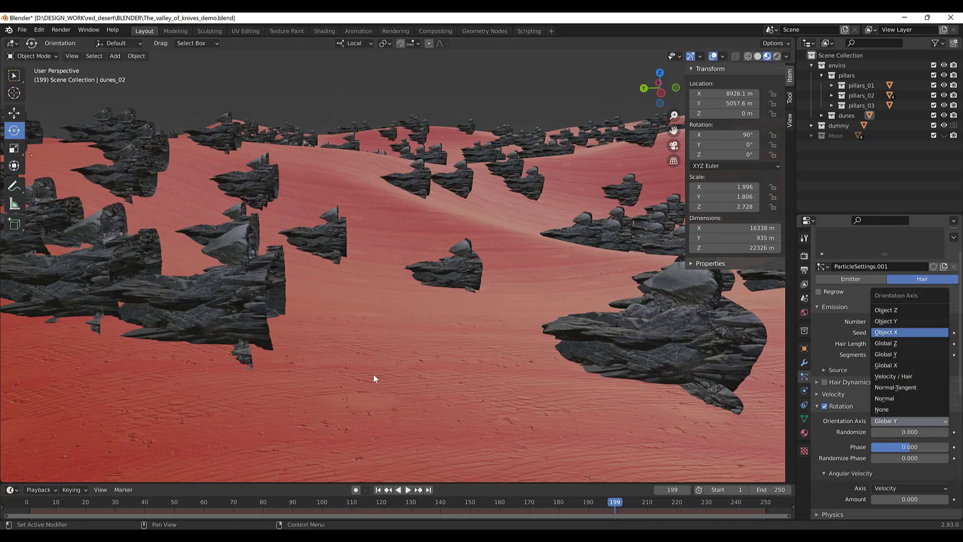
key(Return)
Step: Set the particle rotation's orientation axis to Object Y
click(901, 423)
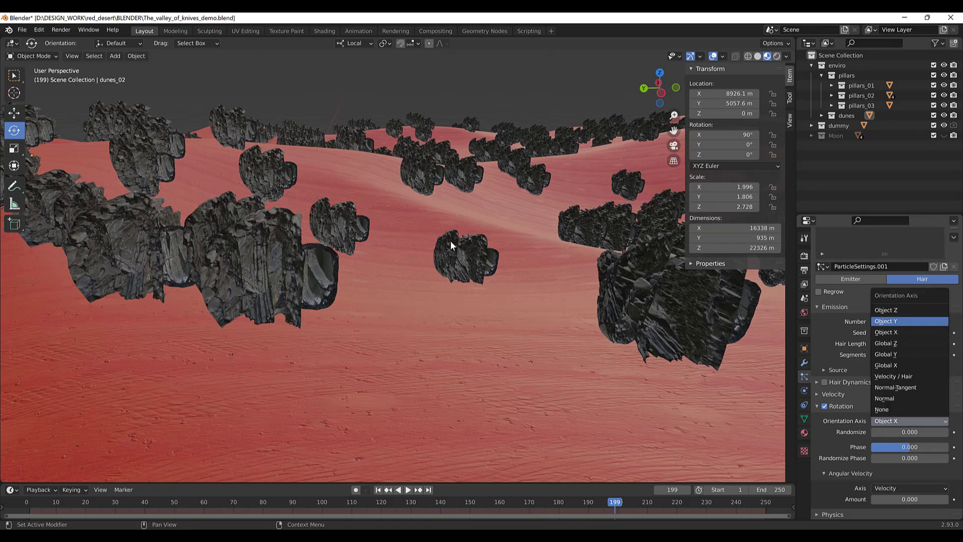
key(Return)
middle_drag(549, 238, 552, 281)
scroll(389, 216, down, 5)
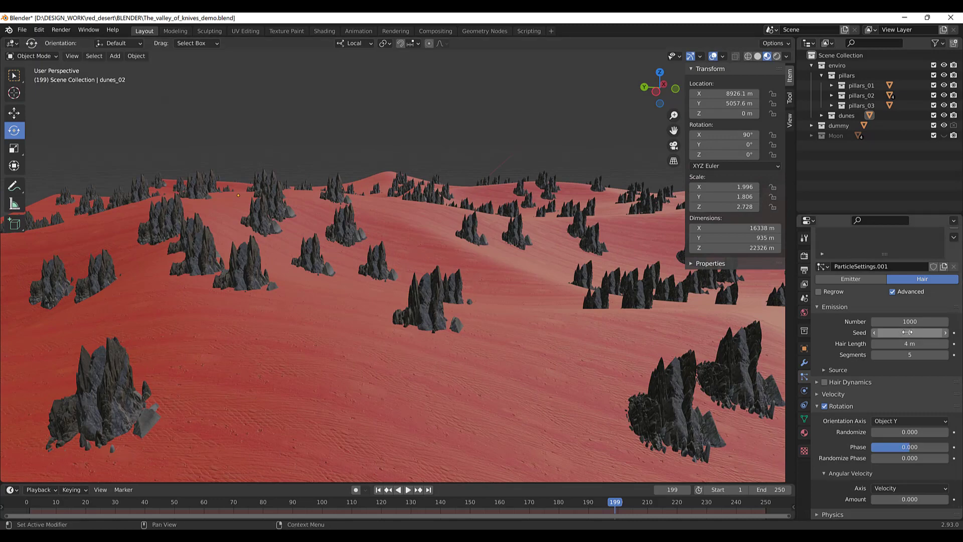
Step: Set the number of emitted pillar particles on the dunes to 50
middle_drag(622, 350, 657, 349)
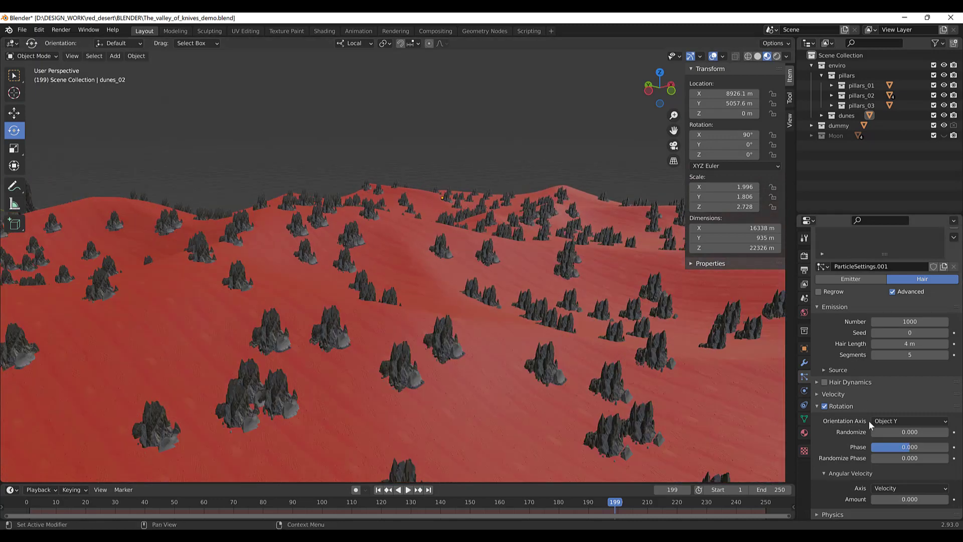
middle_drag(456, 293, 374, 294)
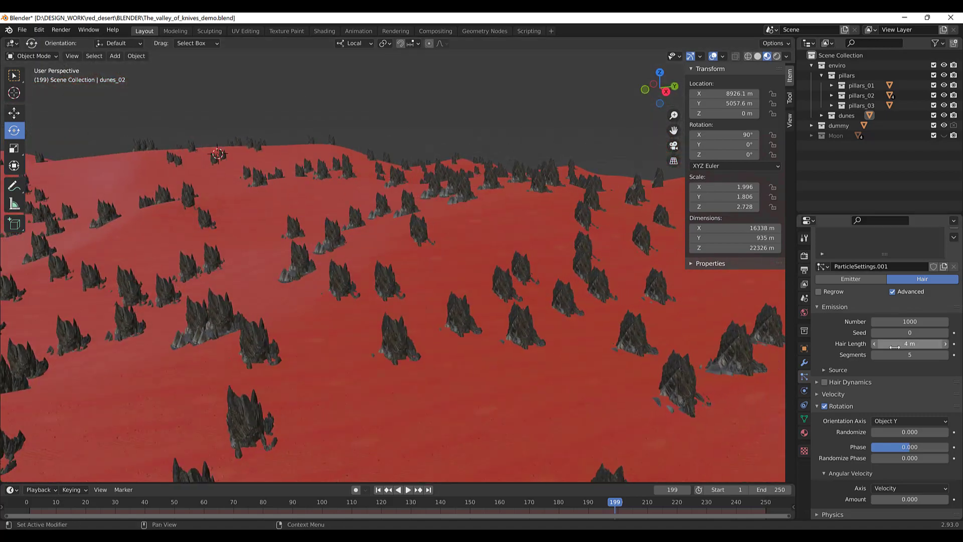
middle_drag(749, 348, 632, 346)
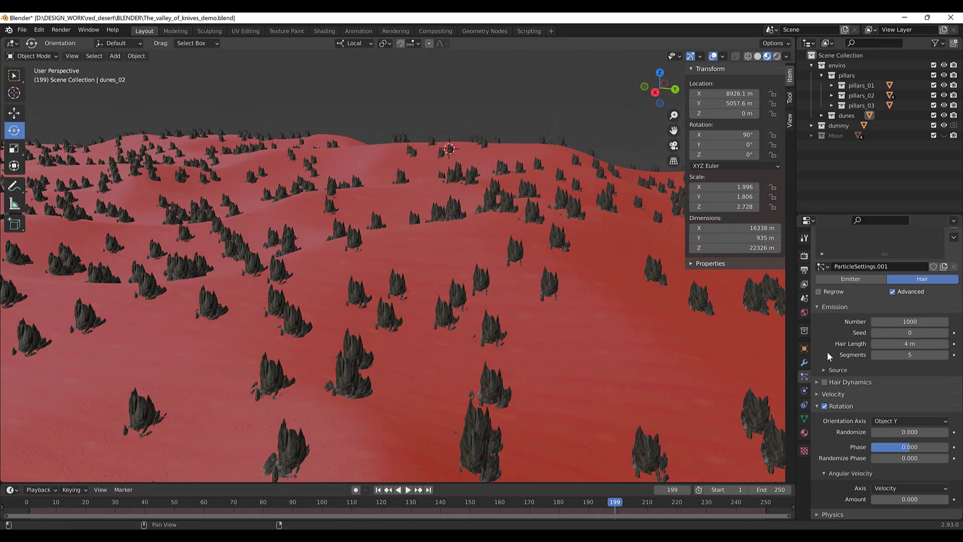
click(909, 322)
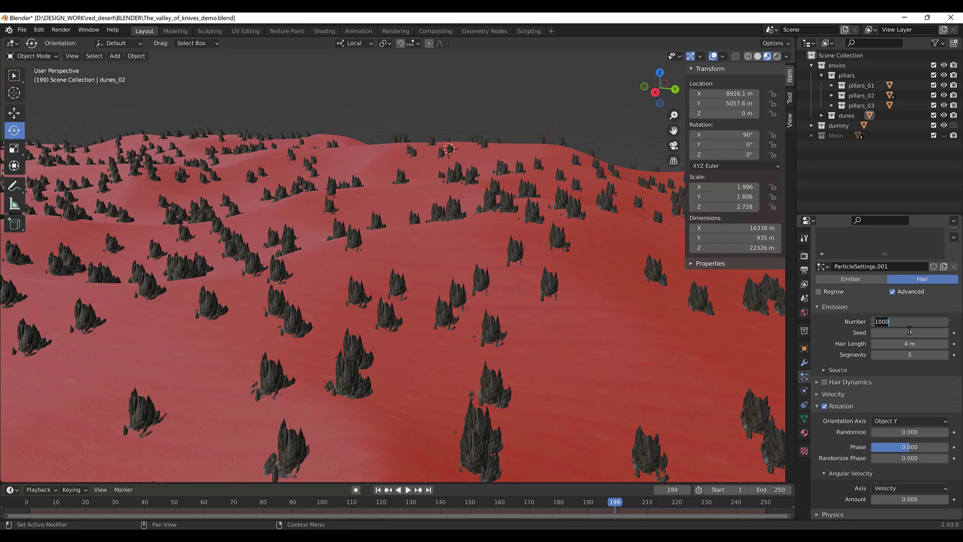
text(50)
key(Return)
middle_drag(534, 264, 466, 266)
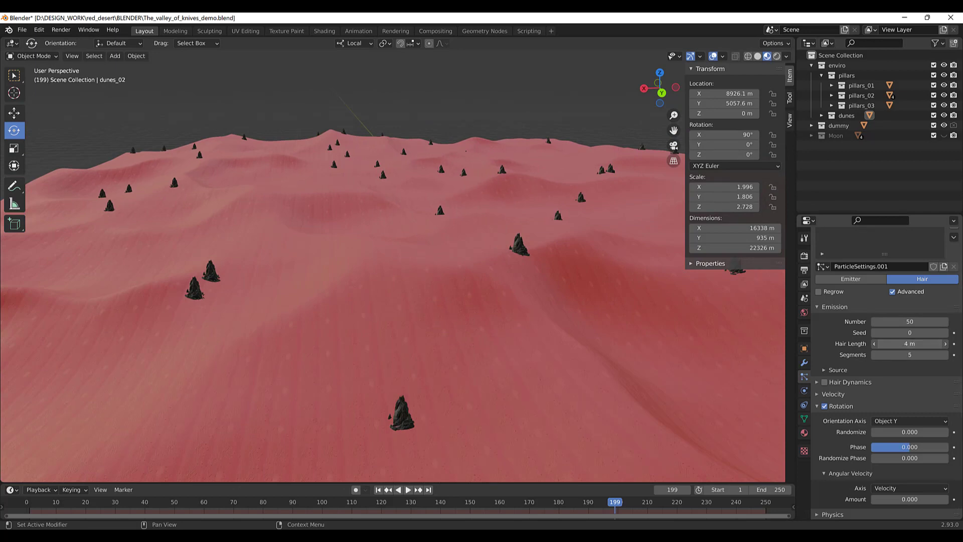
Step: Try hair lengths of 6.26 m and 10 m to enlarge the scattered pillars
drag(901, 344, 911, 345)
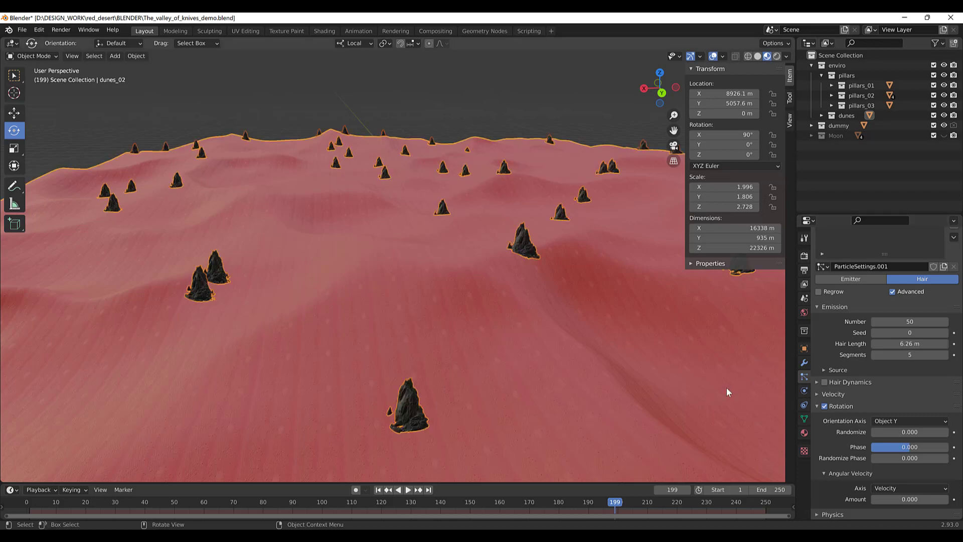
middle_drag(597, 320, 782, 319)
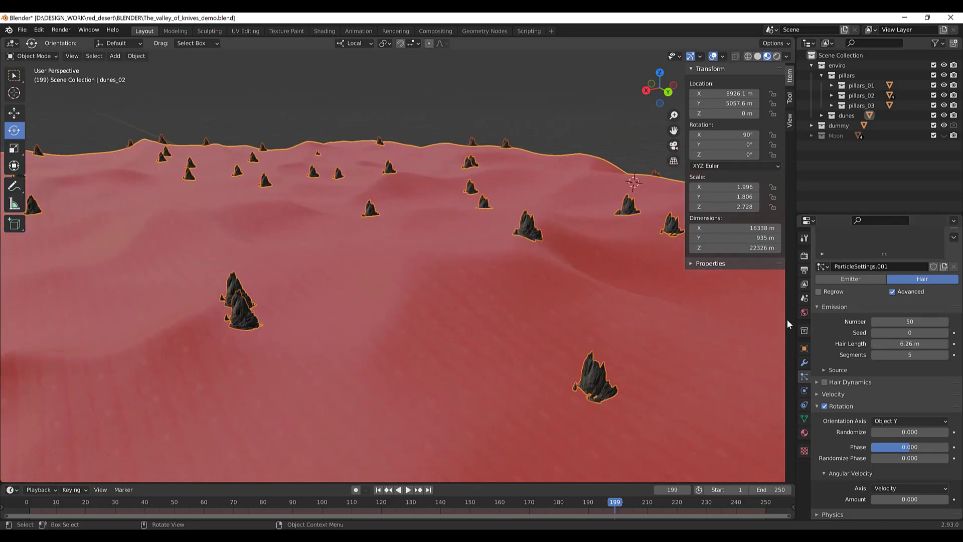
click(894, 343)
text(10)
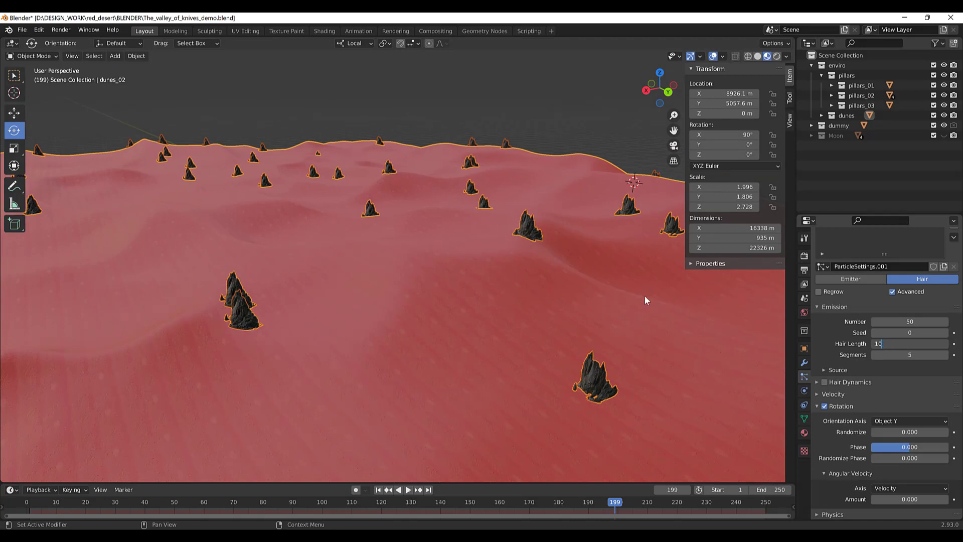
key(Return)
middle_drag(634, 308, 552, 245)
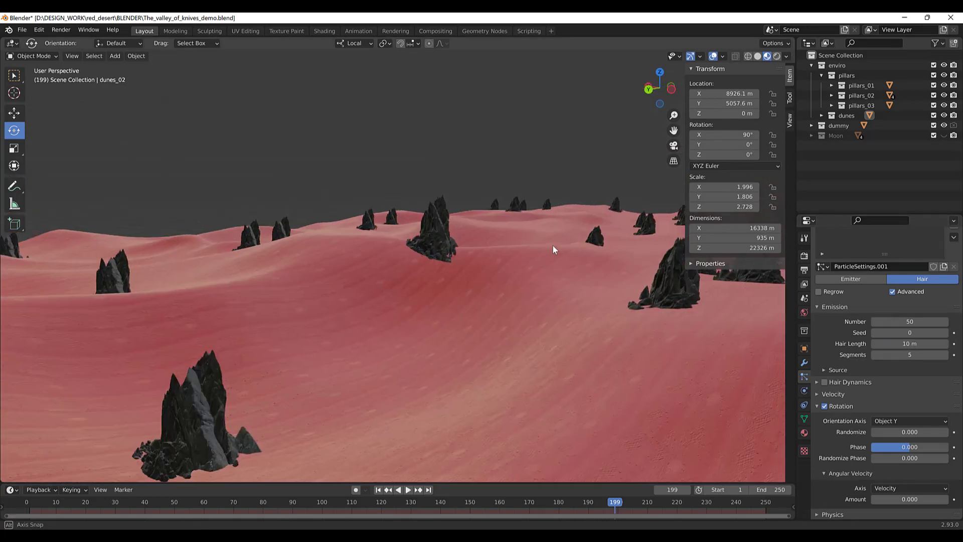
Step: Try a hair length of 50 m for the scattered pillars
click(909, 343)
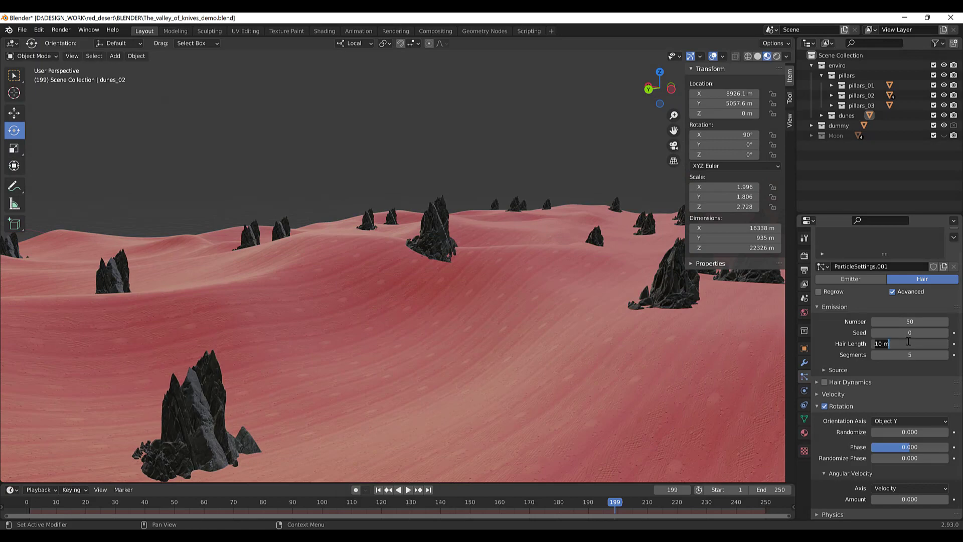
text(50)
key(Return)
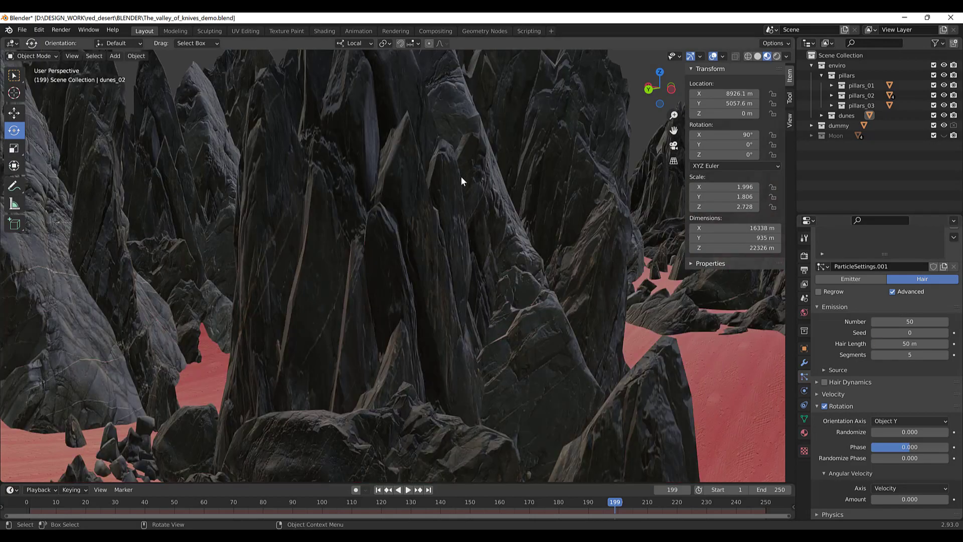
scroll(461, 176, down, 10)
middle_drag(449, 178, 568, 272)
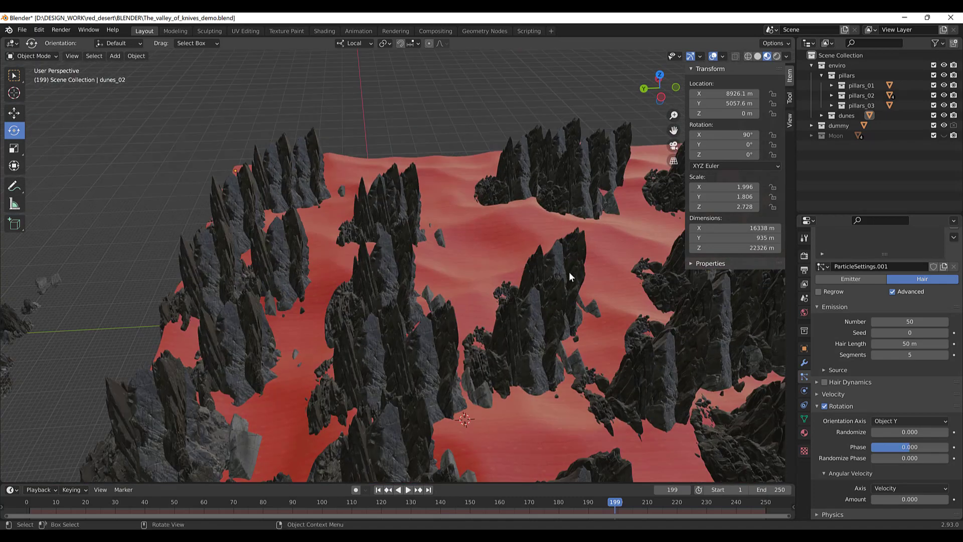
Step: Set the hair length of the scattered pillars to 25 m
click(908, 344)
text(2)
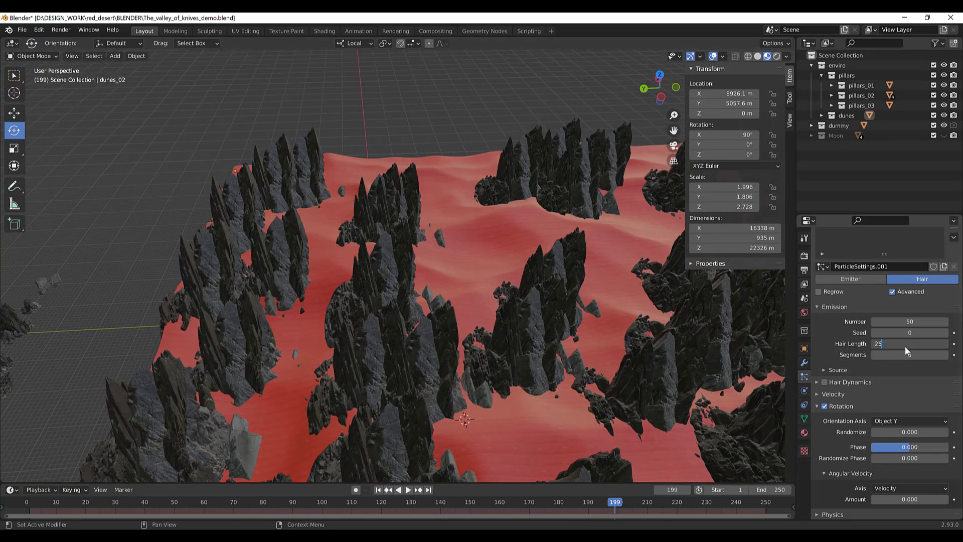
text(5)
key(Return)
middle_drag(597, 254, 456, 209)
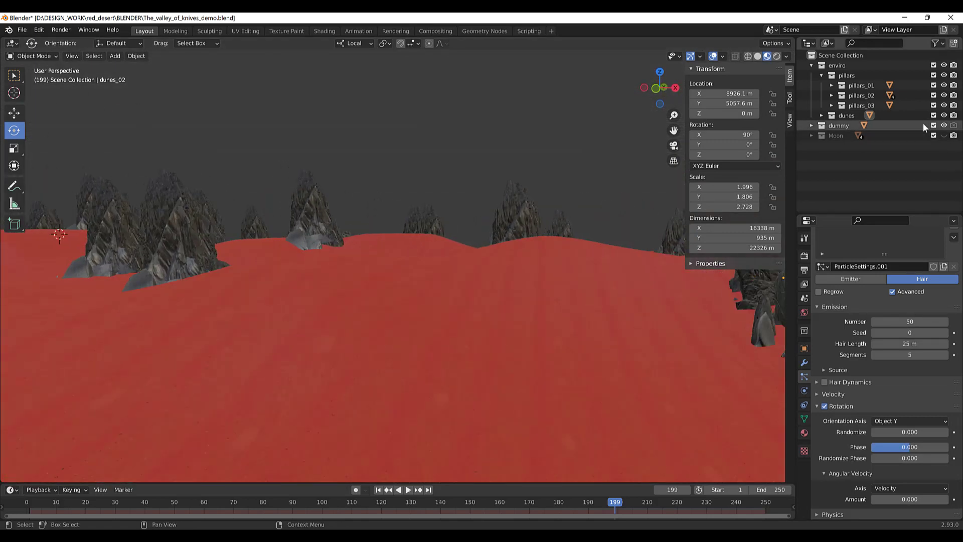
Step: Unhide the Moon collection and frame the view on its cloak object
click(812, 126)
click(810, 145)
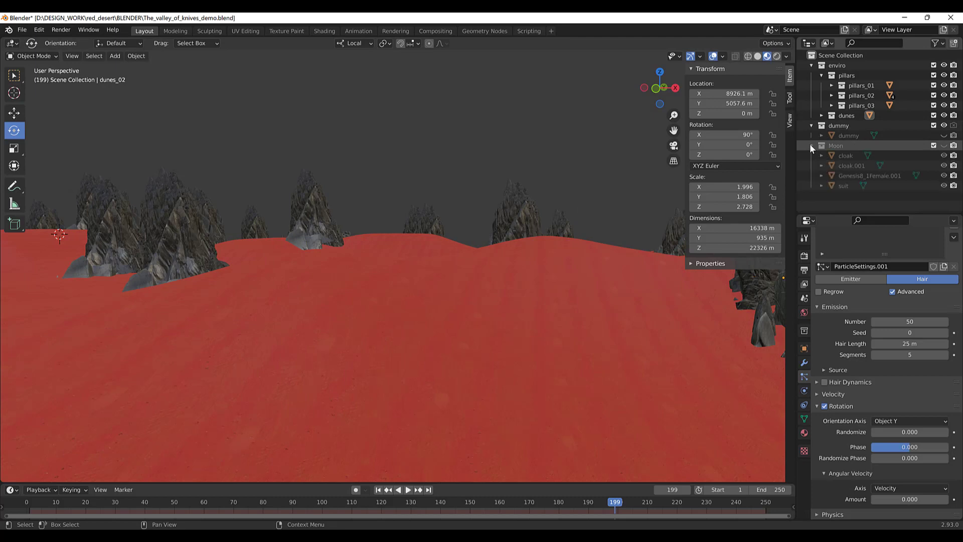
click(944, 146)
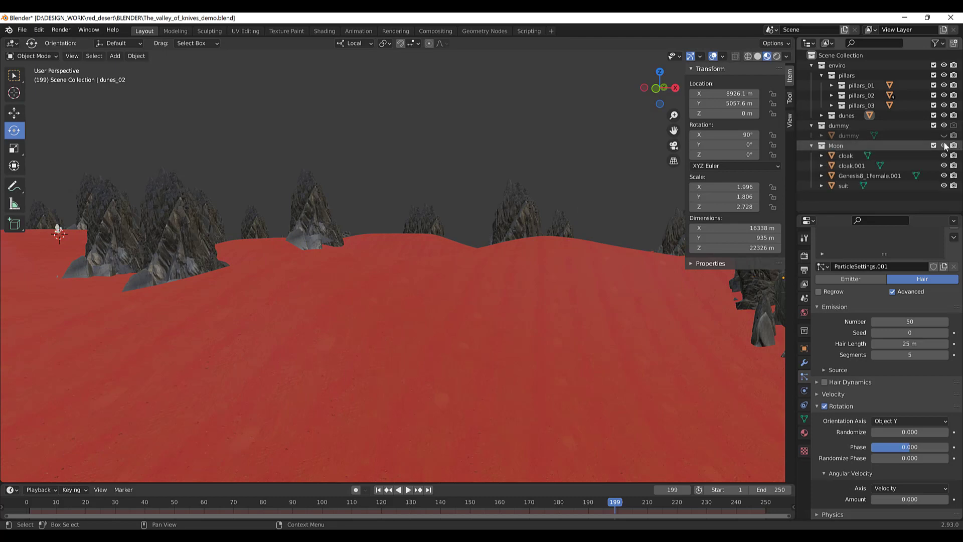
click(847, 156)
middle_drag(434, 176, 330, 236)
key(KP_Decimal)
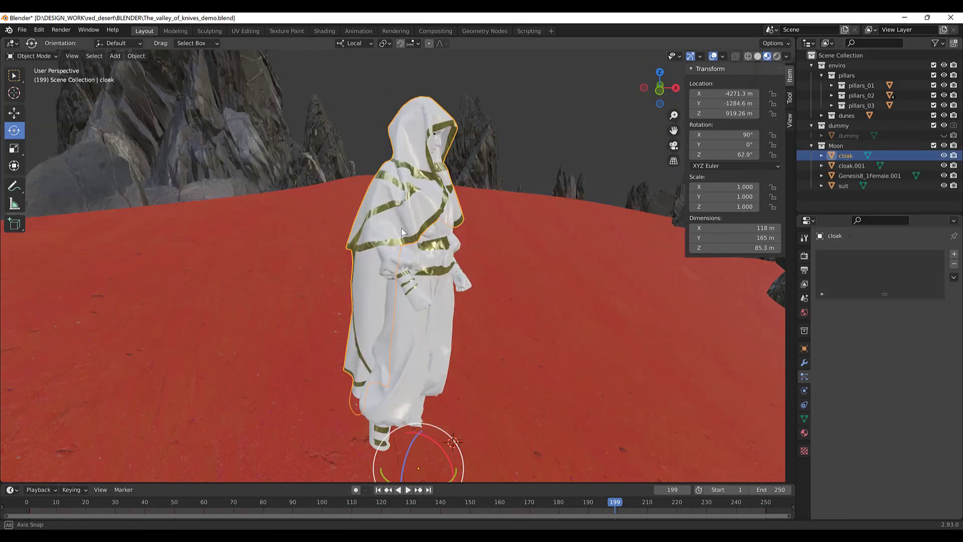
Step: Examine the cloaked character from several angles against the rock pillars on the dune
click(528, 107)
scroll(528, 111, down, 3)
middle_drag(506, 136, 447, 188)
shift+middle_drag(377, 269, 407, 230)
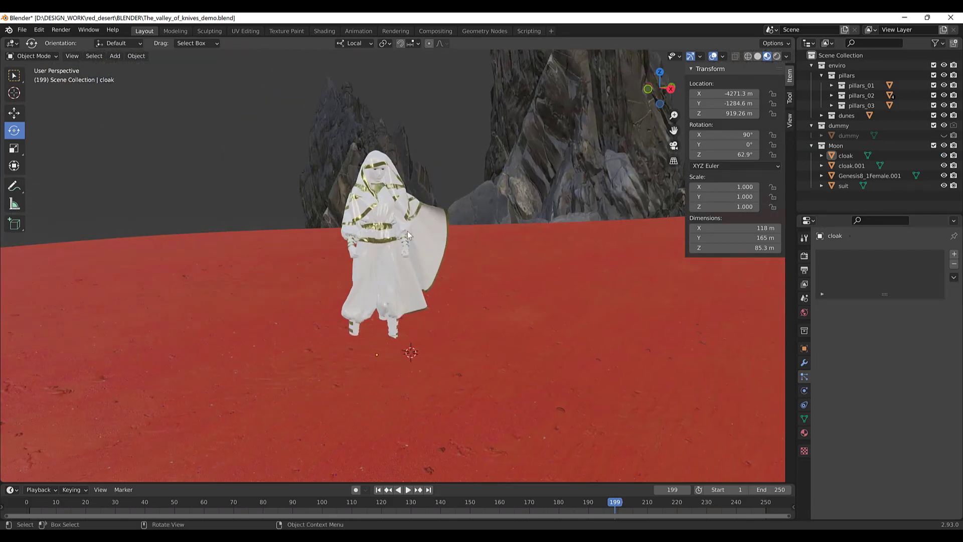
middle_drag(452, 162, 401, 174)
scroll(426, 169, up, 2)
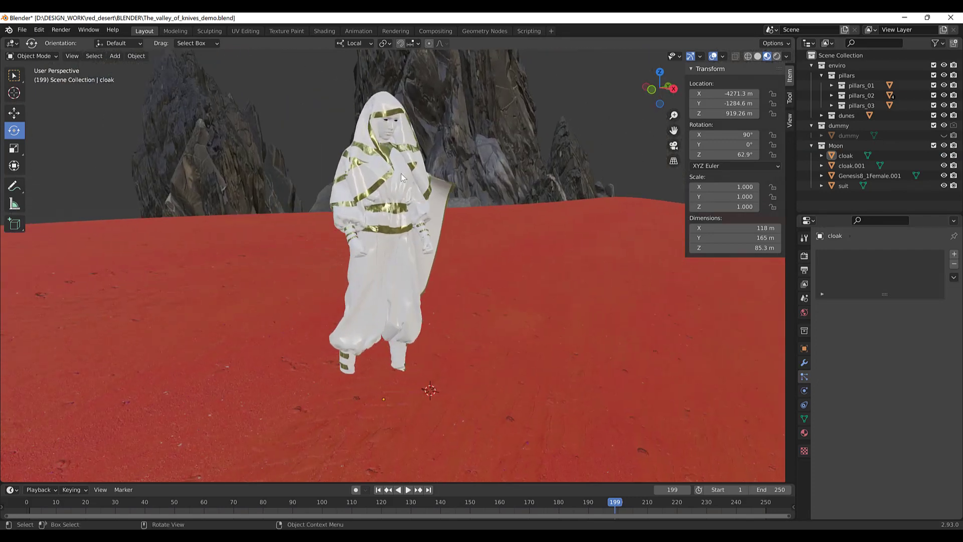
Step: Hide the character's suit, cloak.001 and cloak objects briefly and restore their visibility
click(944, 186)
click(943, 165)
click(944, 156)
click(943, 155)
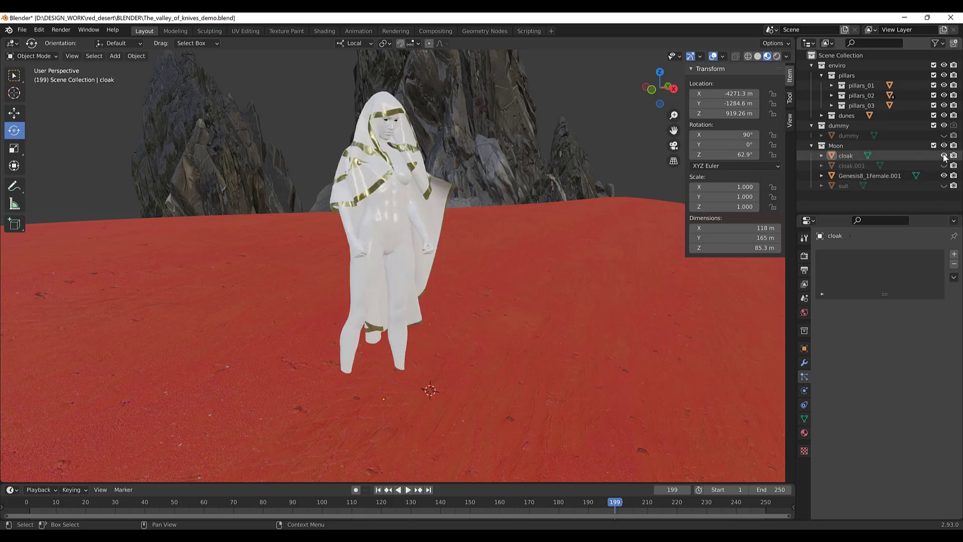
click(944, 185)
click(944, 166)
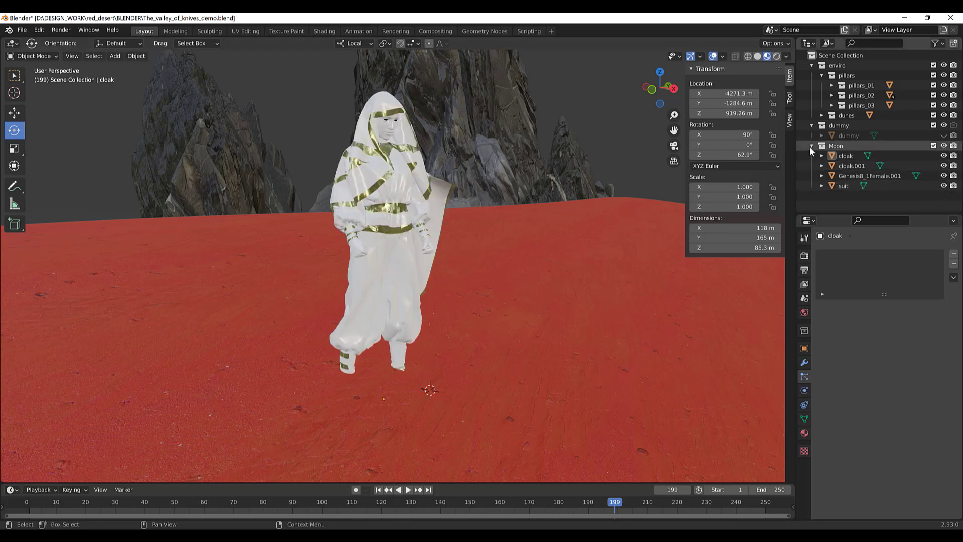
Step: Collapse and hide the Moon collection and unhide the dummy figure in its place
click(811, 145)
click(944, 146)
click(944, 135)
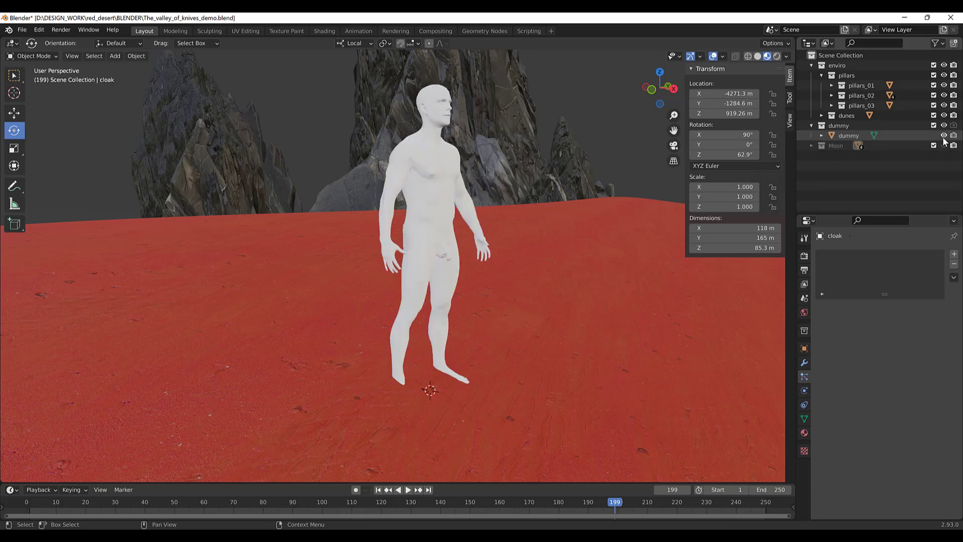
Step: Select the dummy figure and compare its scale with the rock pillars across the dunes
click(441, 170)
scroll(509, 192, down, 4)
middle_drag(470, 197, 451, 226)
scroll(491, 203, down, 3)
scroll(506, 199, up, 8)
click(471, 186)
scroll(492, 256, up, 2)
scroll(375, 173, down, 6)
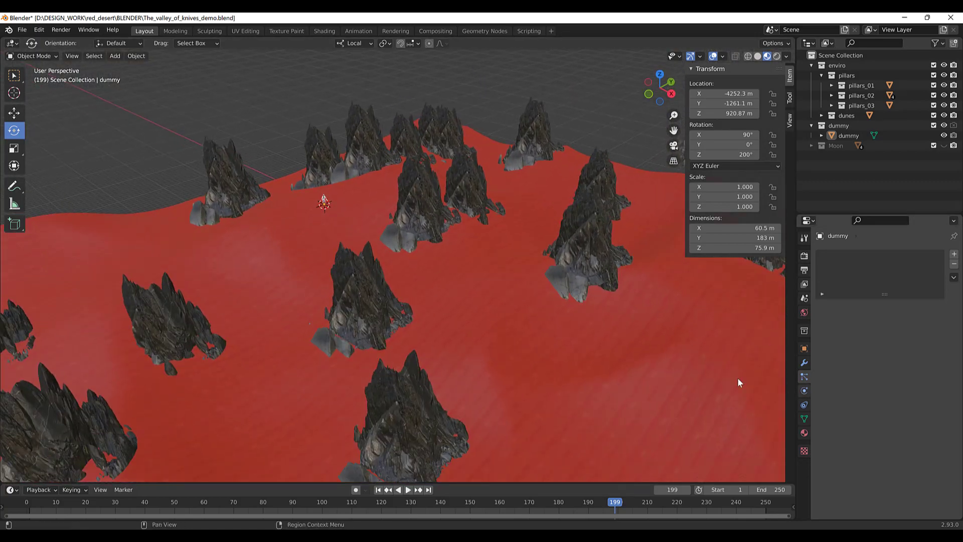
Step: Add a second particle system to the dunes_02 object and name it medium_pilars
click(639, 337)
scroll(633, 335, down, 2)
middle_drag(628, 334, 576, 279)
scroll(618, 300, up, 2)
scroll(576, 279, up, 2)
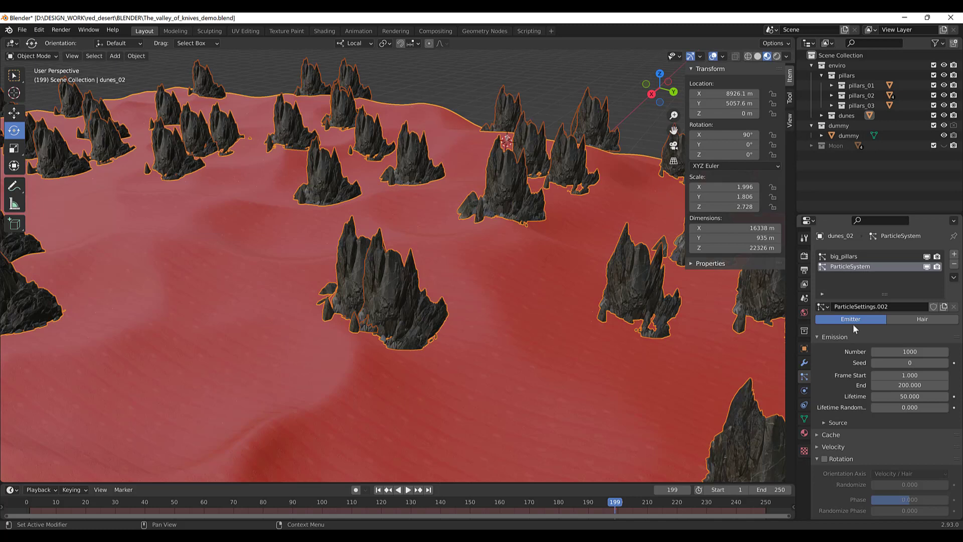
key(alt+a)
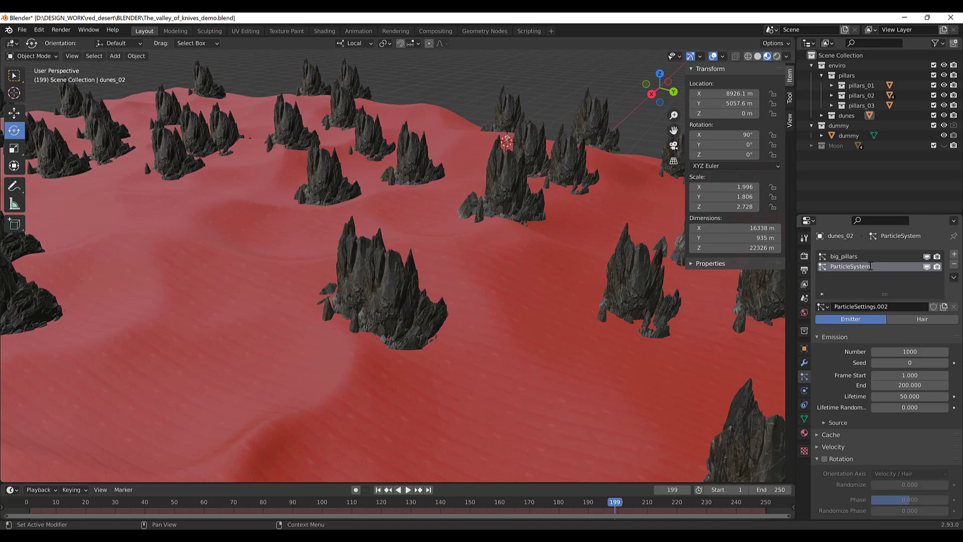
drag(874, 269, 812, 269)
text(medium_li)
key(Return)
Step: Examine the source rock models standing apart from the dunes
scroll(589, 221, down, 8)
shift+middle_drag(587, 221, 421, 256)
scroll(570, 182, up, 3)
scroll(343, 248, up, 3)
scroll(416, 224, up, 4)
middle_drag(421, 256, 381, 239)
scroll(386, 240, up, 2)
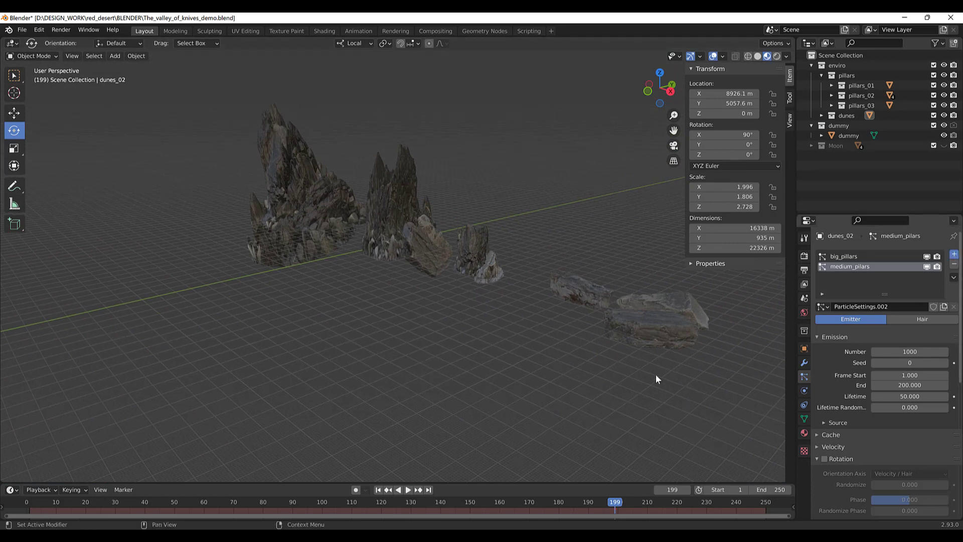
click(954, 255)
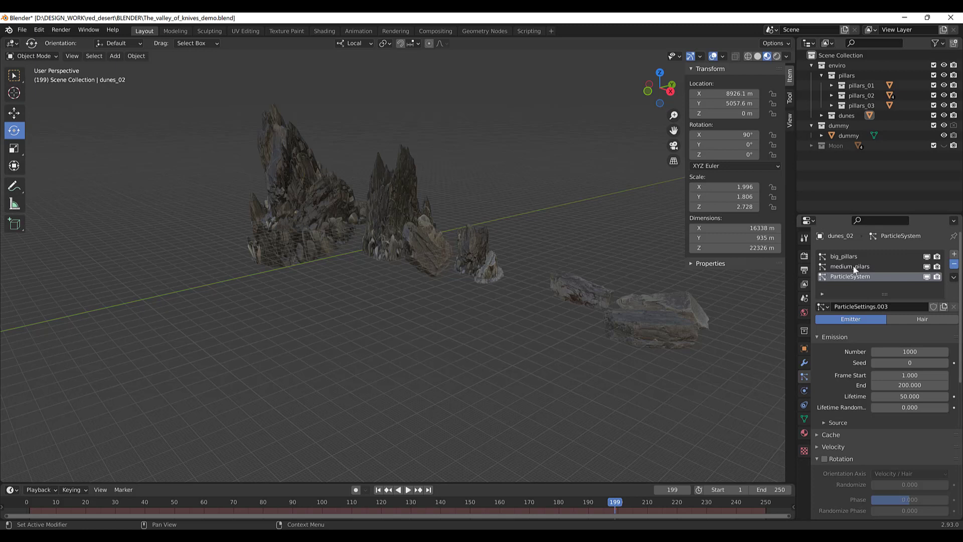
key(ctrl+z)
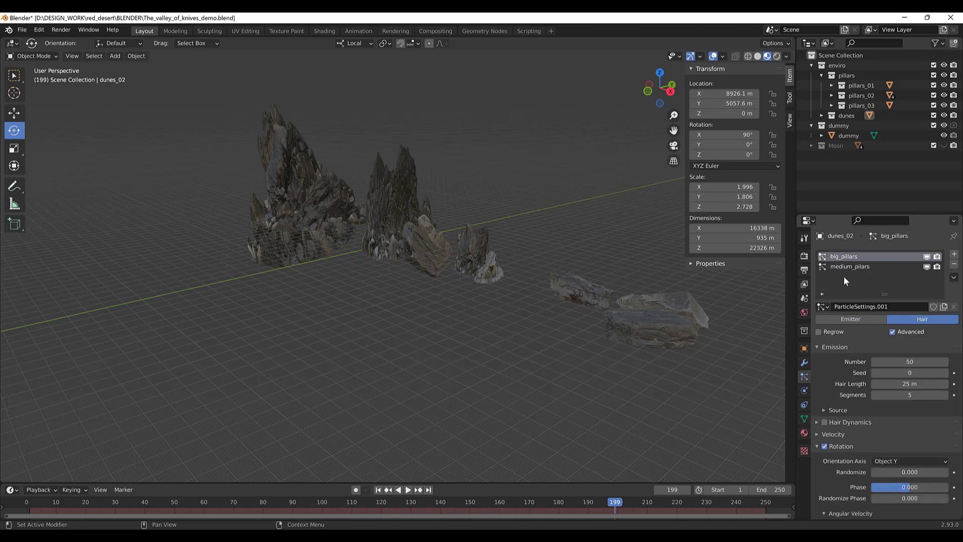
click(849, 266)
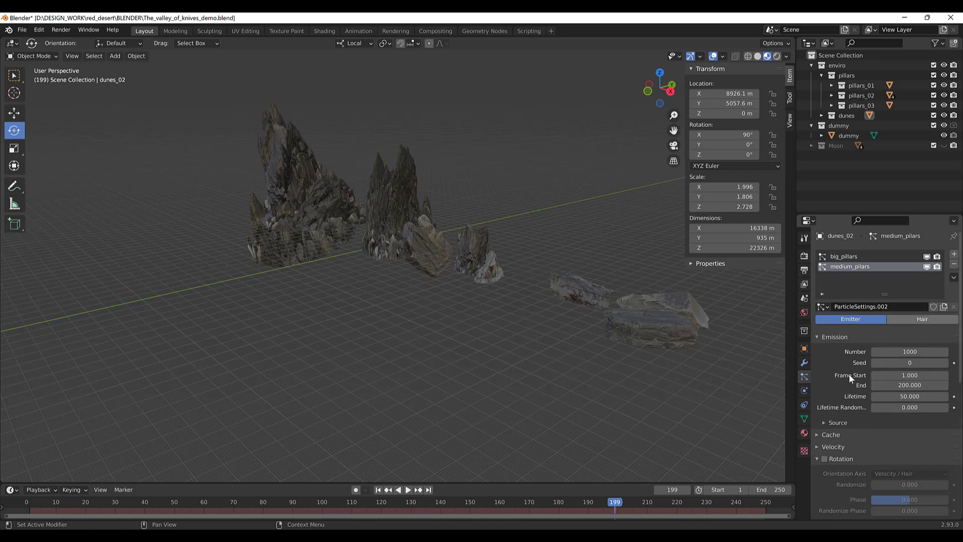
Step: Switch the medium_pilars system to Hair and render it as Object with rock_06.002 as the instance object
scroll(847, 374, down, 2)
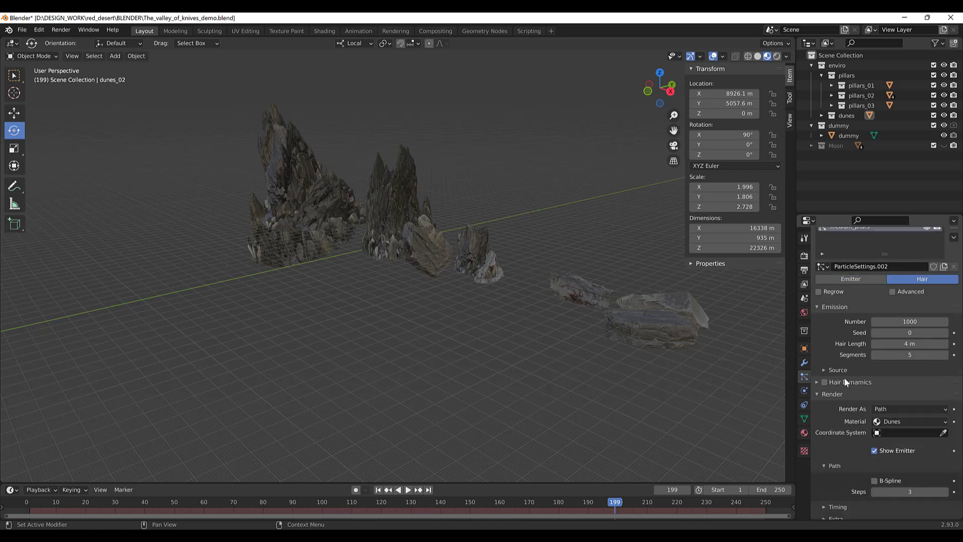
click(894, 409)
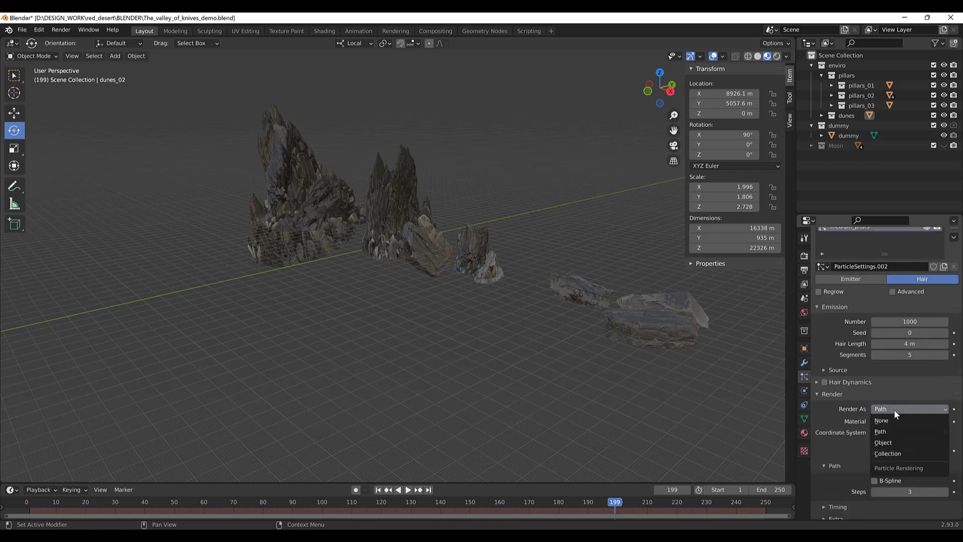
click(896, 441)
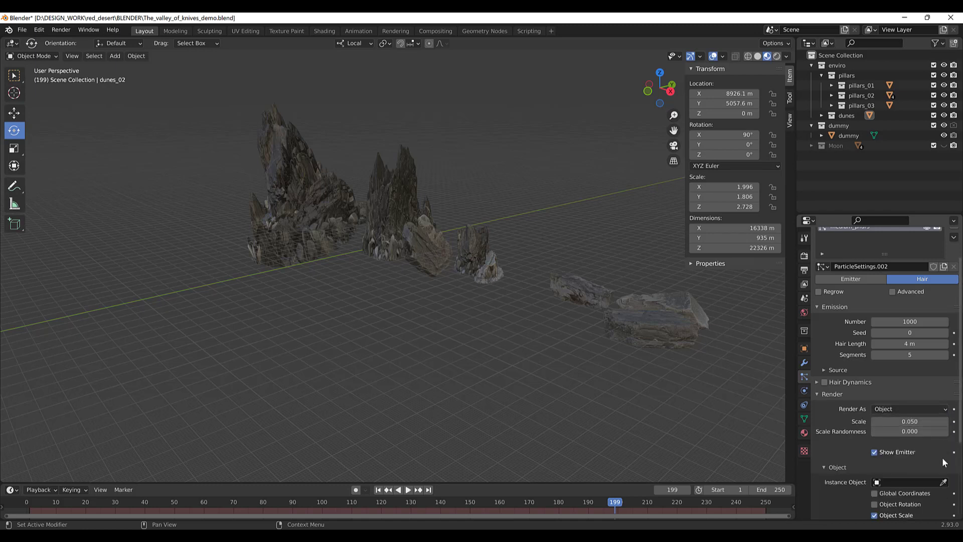
click(943, 482)
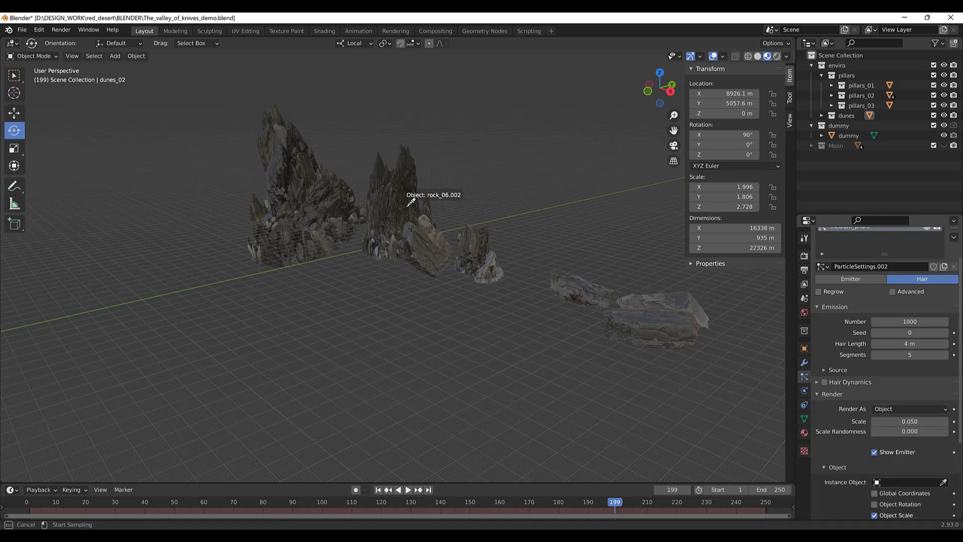
click(443, 277)
middle_drag(441, 276, 478, 232)
scroll(333, 264, up, 1)
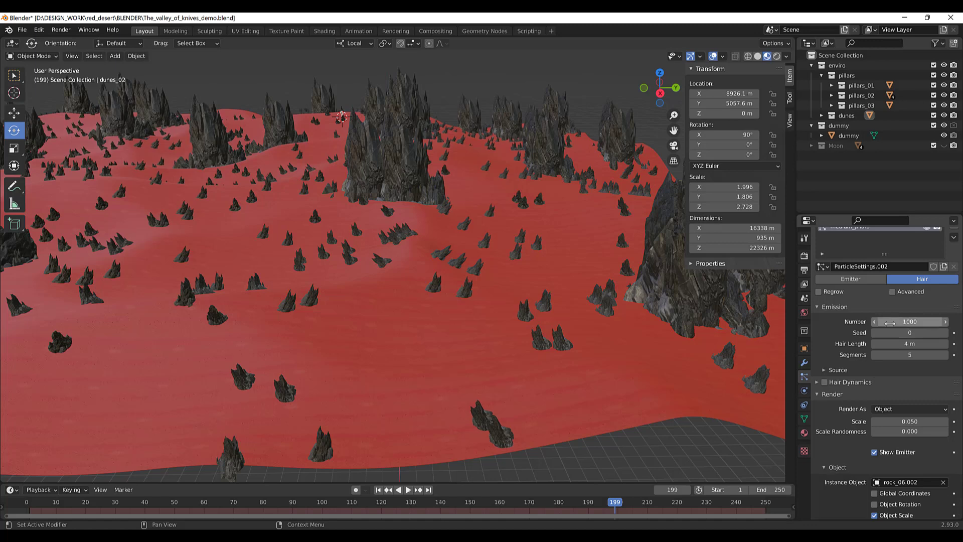
Step: Enable the advanced hair options and rotation for medium_pilars and set the orientation axis to Object Y
scroll(846, 428, down, 1)
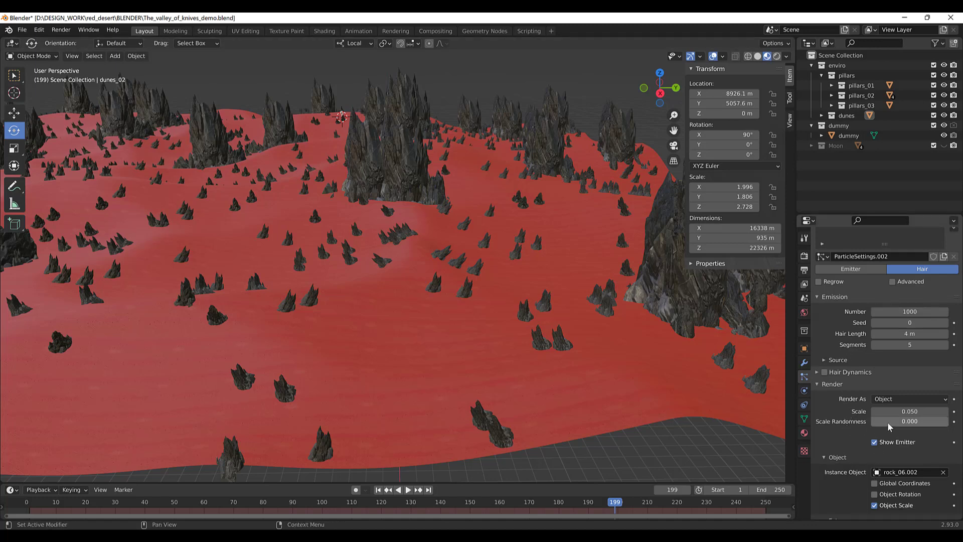
scroll(830, 431, down, 2)
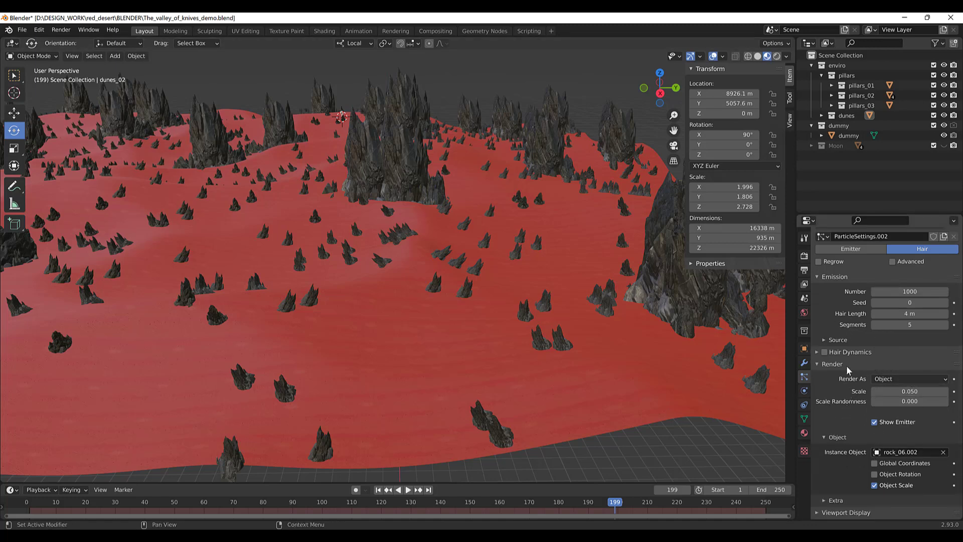
scroll(866, 387, up, 4)
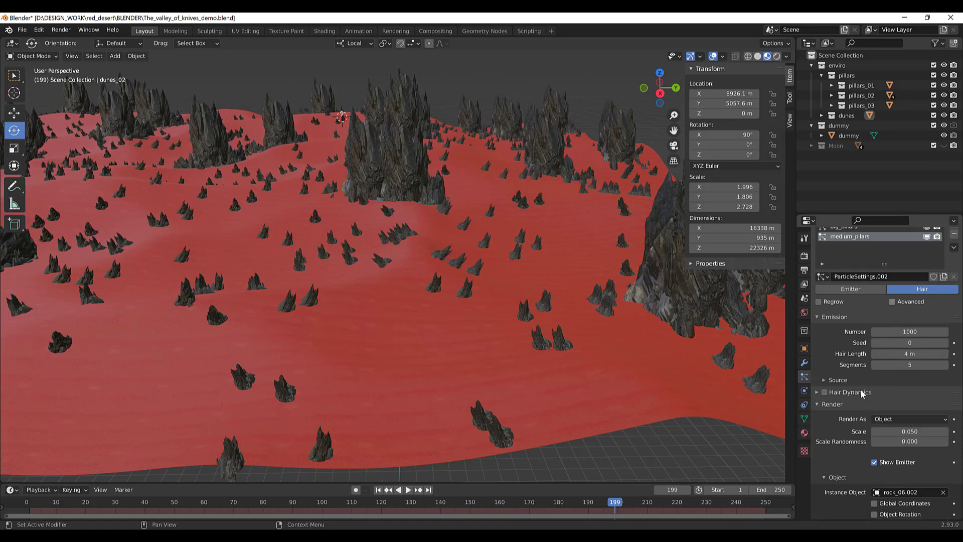
click(893, 302)
scroll(873, 351, down, 1)
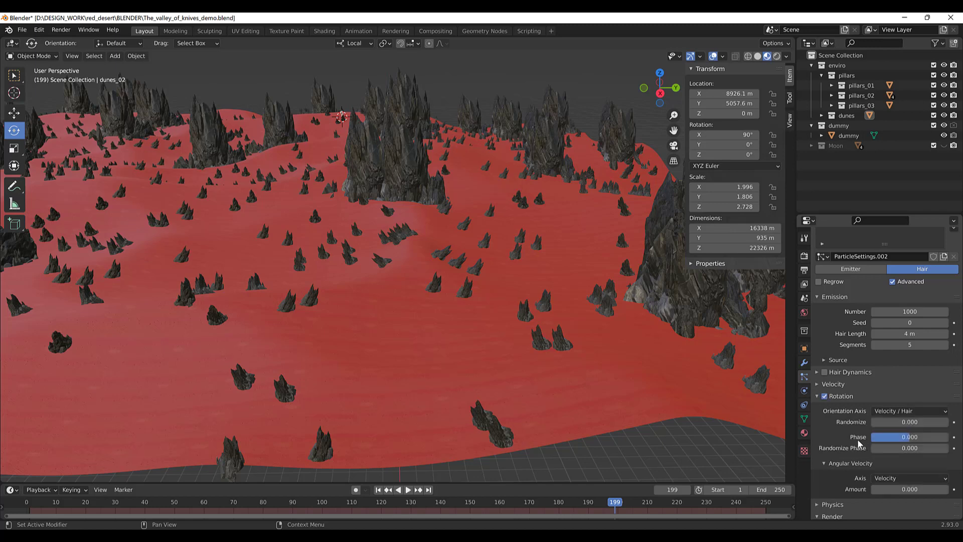
right_click(915, 411)
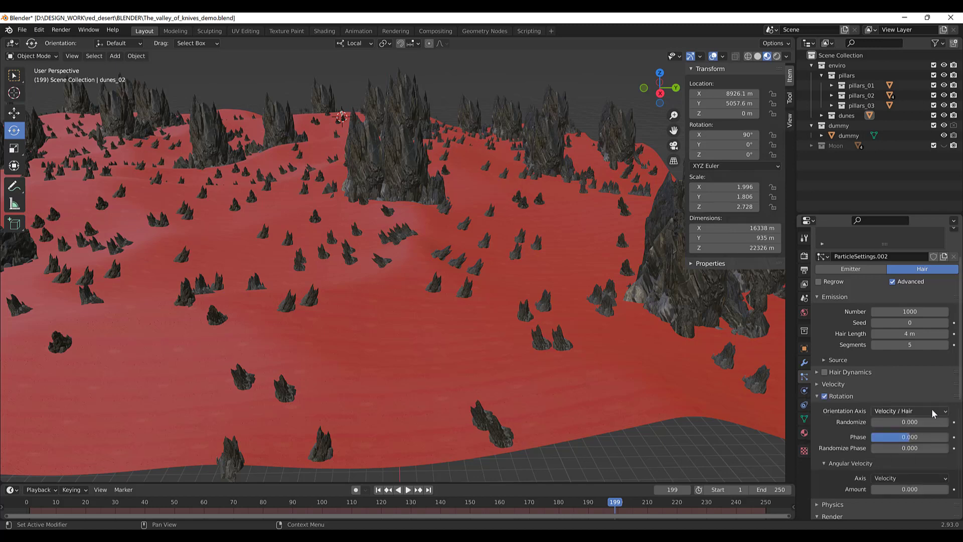
click(934, 412)
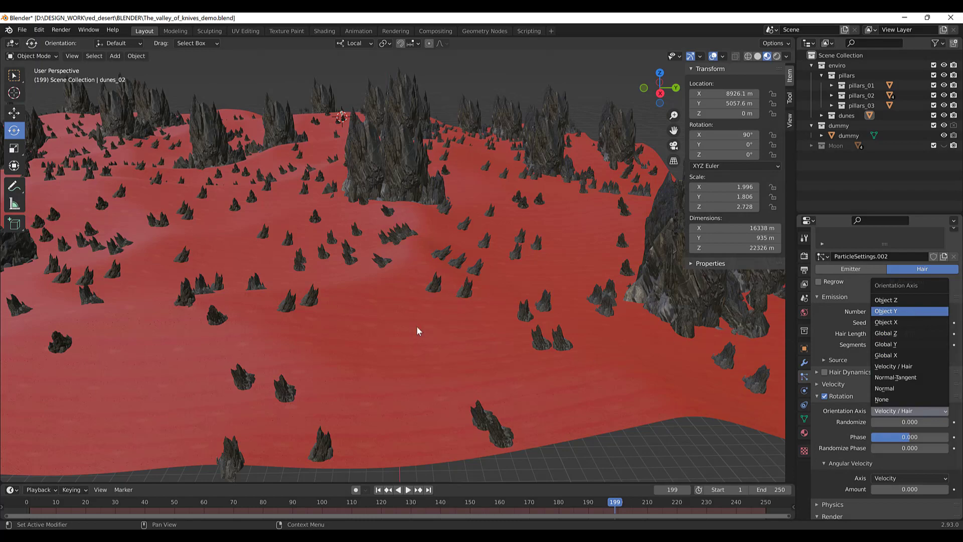
key(Return)
middle_drag(433, 239, 421, 210)
Step: Set the hair length of the medium_pilars system to 15 m
click(928, 334)
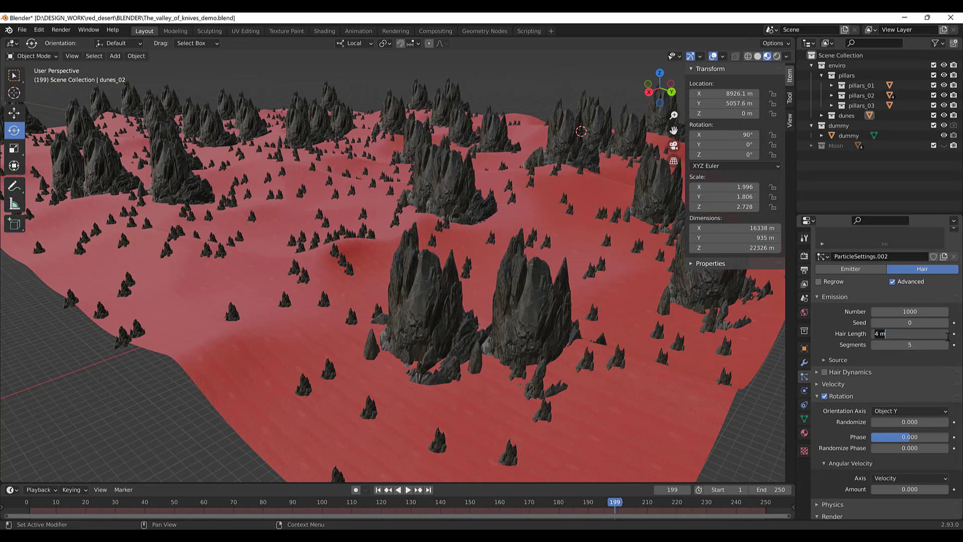
text(15)
key(Return)
middle_drag(477, 230, 420, 233)
scroll(459, 228, up, 3)
scroll(421, 233, up, 1)
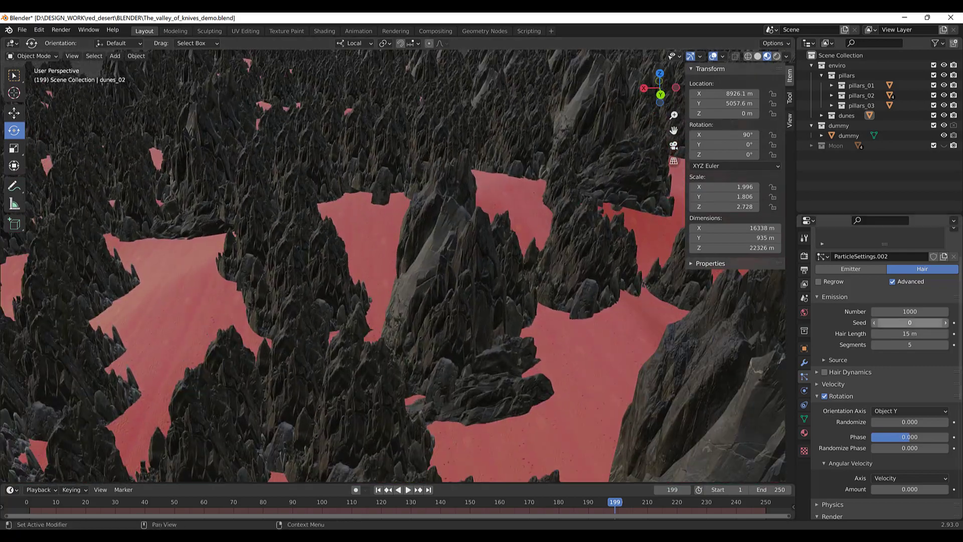
Step: Set the number of medium_pilars particles to 70
click(921, 314)
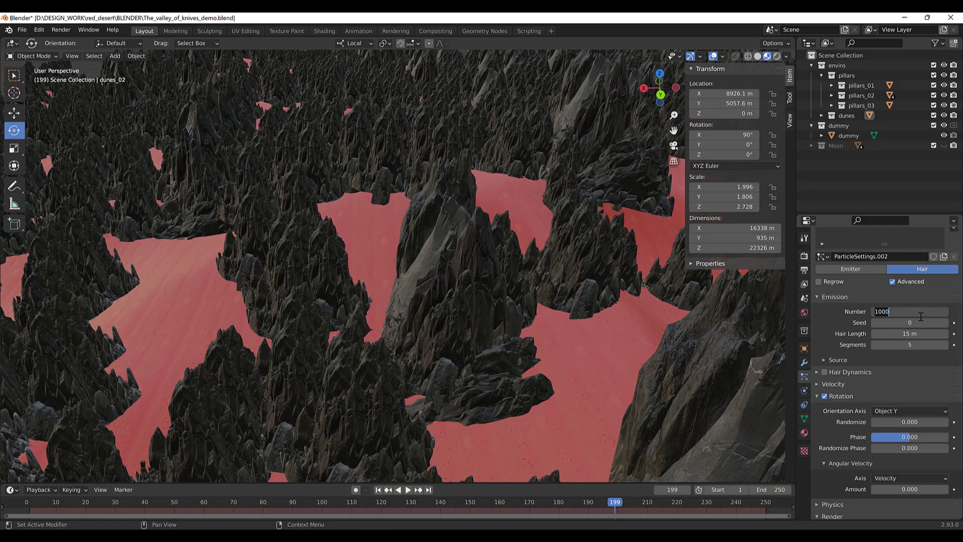
text(70)
key(Return)
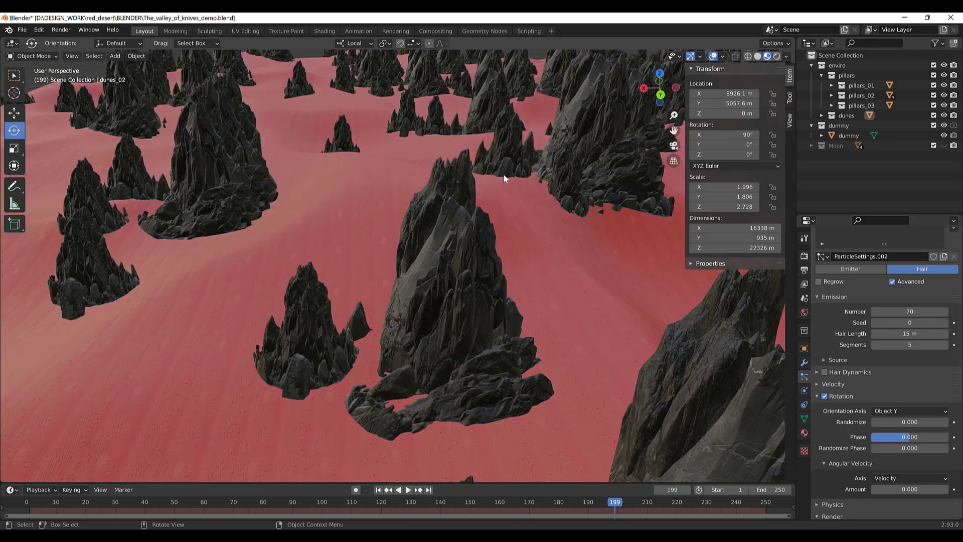
middle_drag(504, 173, 386, 213)
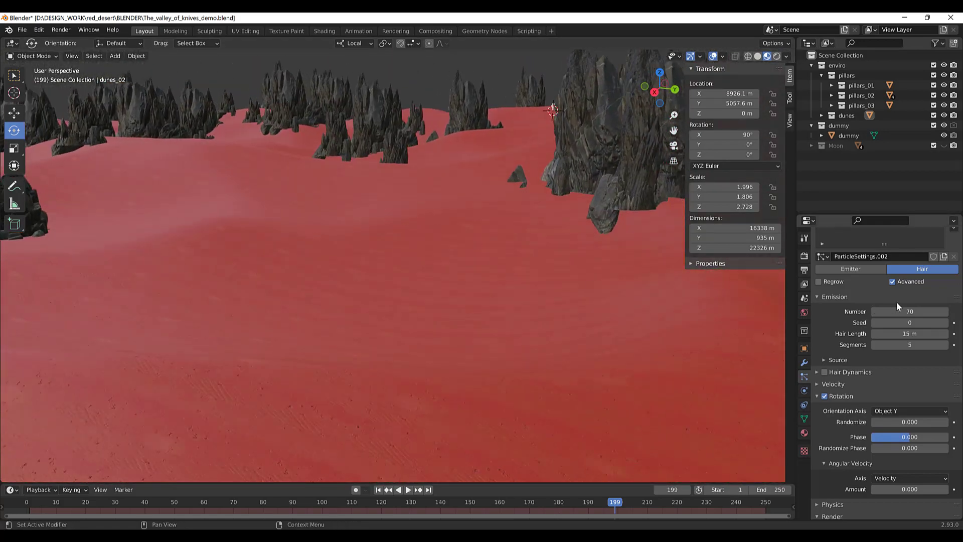
Step: Set the rotation phase of the medium_pilars particles to -0.545
scroll(889, 380, down, 2)
scroll(882, 380, down, 1)
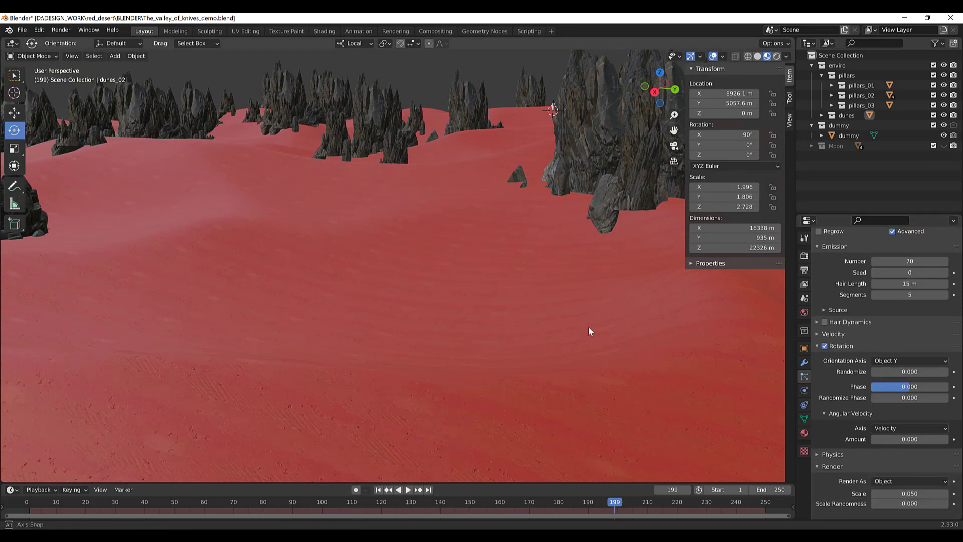
middle_drag(590, 327, 567, 341)
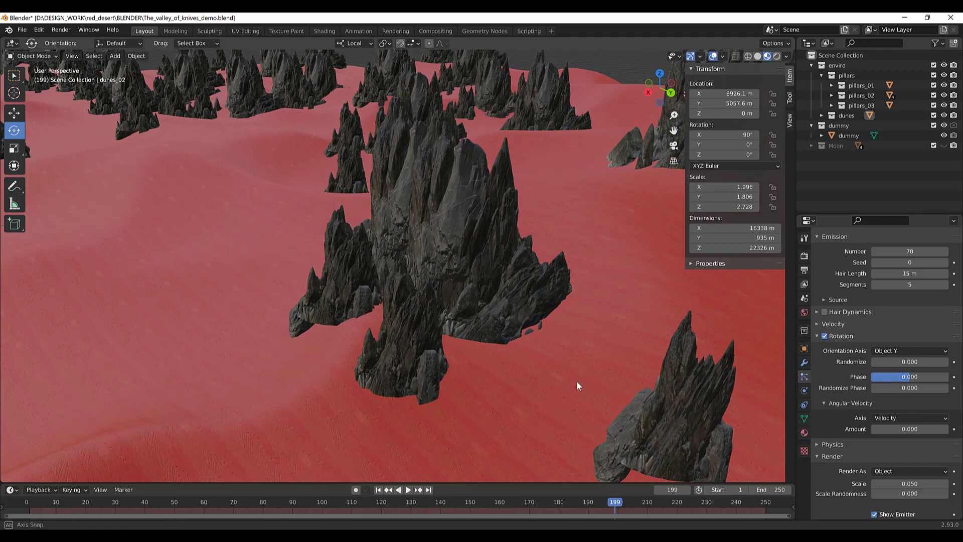
middle_drag(582, 362, 595, 359)
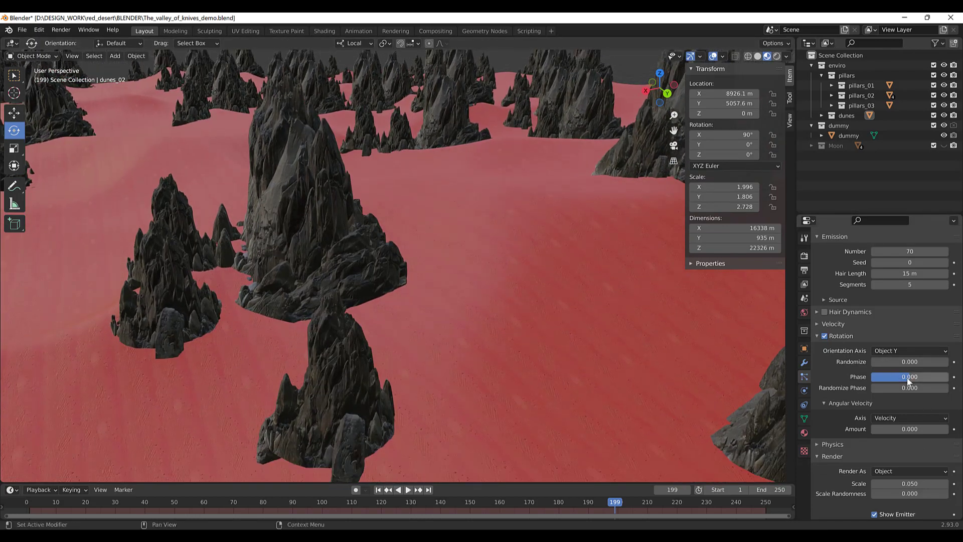
drag(907, 378, 901, 375)
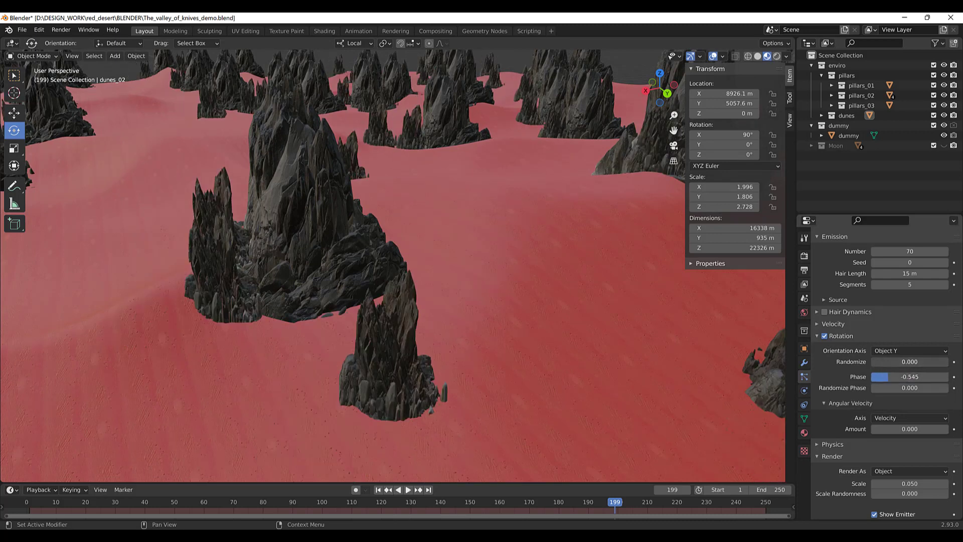
drag(883, 362, 885, 362)
key(ctrl+z)
scroll(565, 306, down, 6)
middle_drag(565, 307, 500, 323)
scroll(574, 294, up, 4)
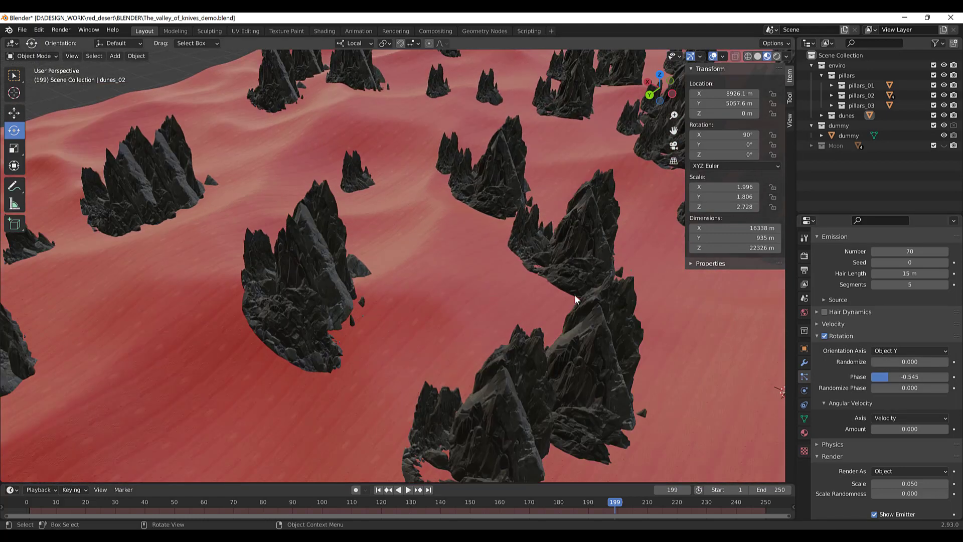
middle_drag(574, 294, 492, 245)
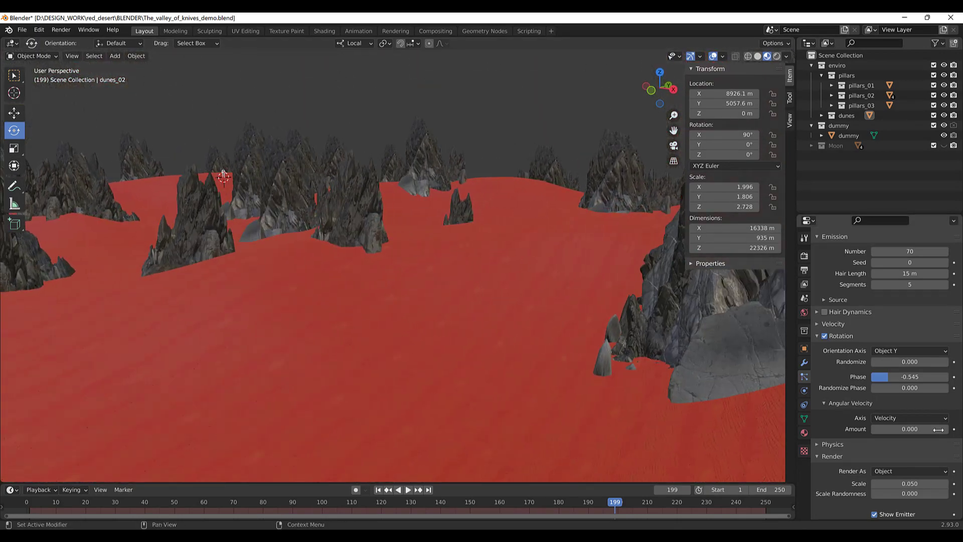
scroll(864, 398, up, 2)
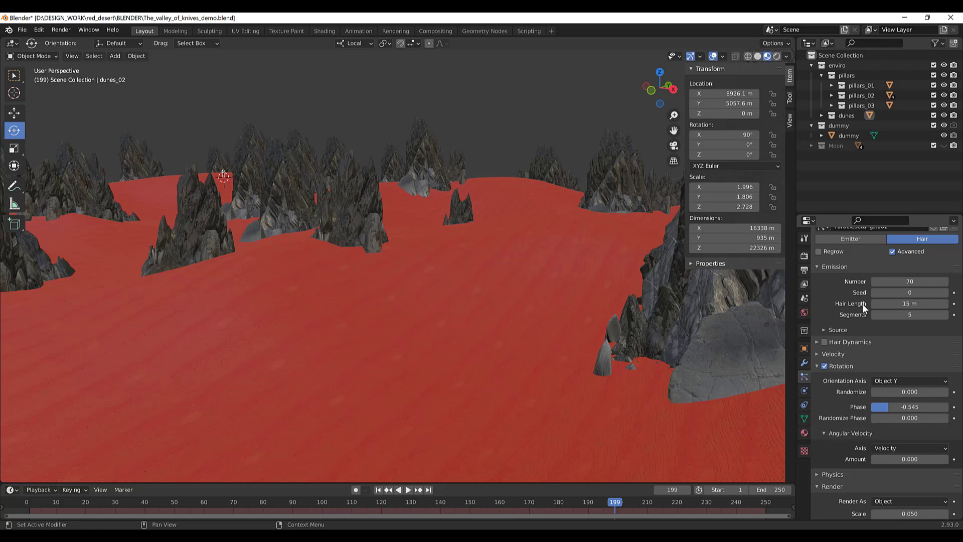
Step: Review the emission, rotation and render settings of the medium_pilars particle system
scroll(843, 329, down, 4)
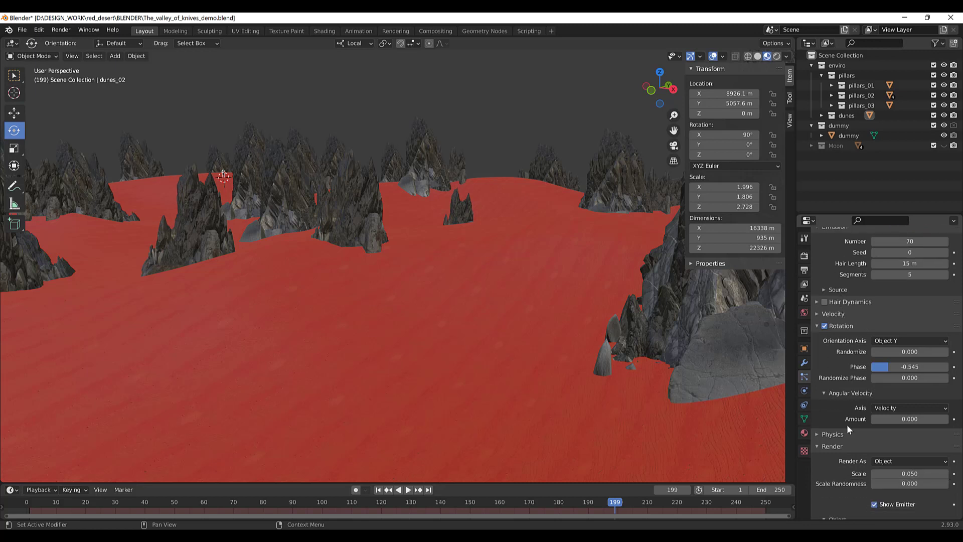
scroll(834, 425, down, 6)
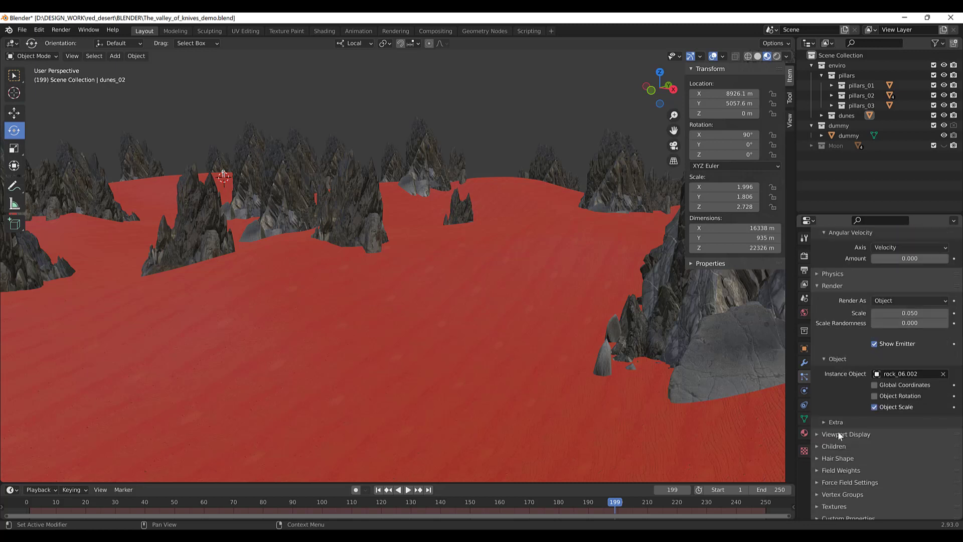
scroll(847, 442, up, 6)
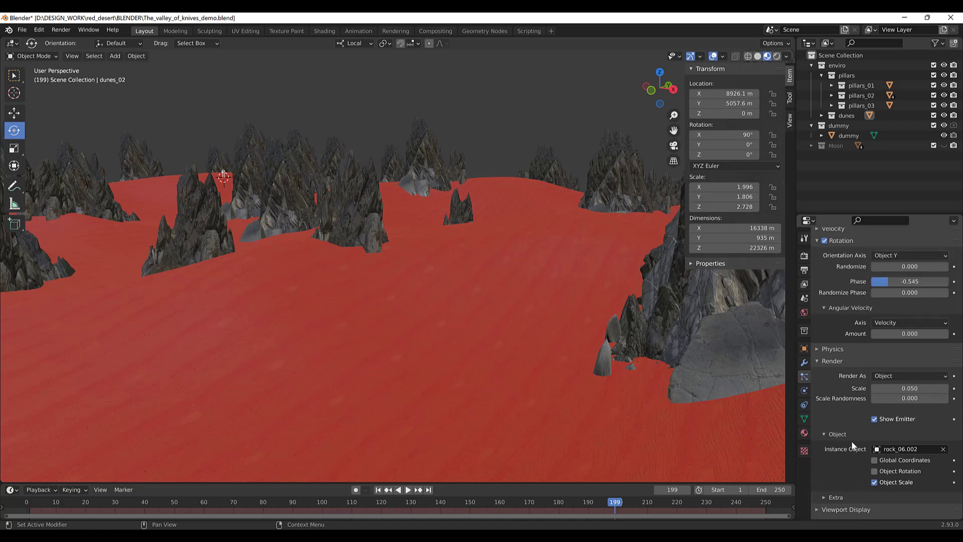
scroll(851, 441, up, 5)
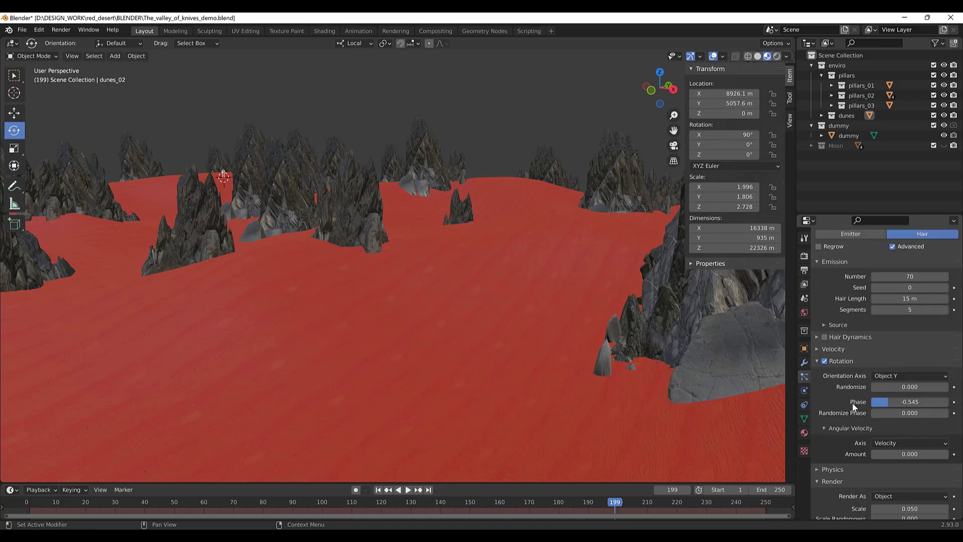
scroll(851, 402, up, 2)
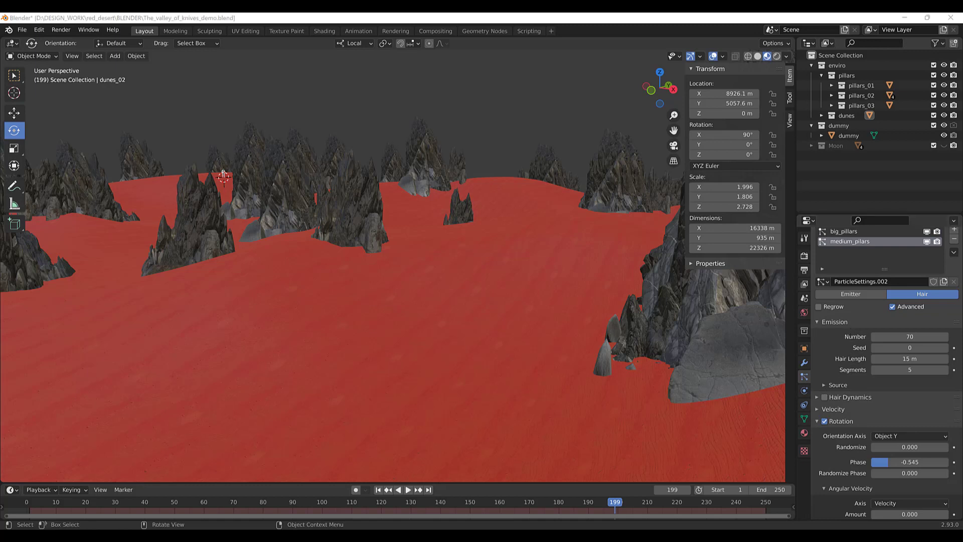
scroll(869, 444, down, 7)
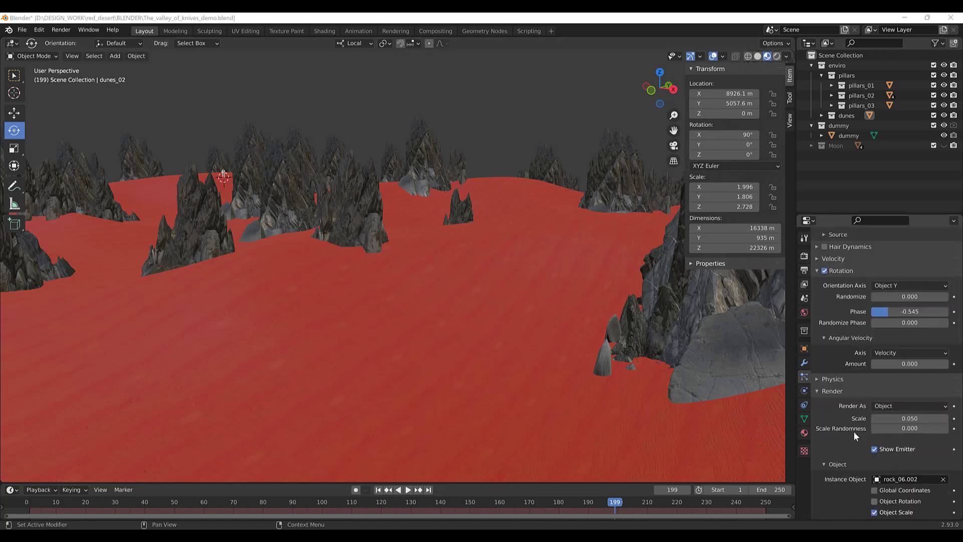
middle_drag(588, 273, 692, 341)
scroll(882, 371, up, 8)
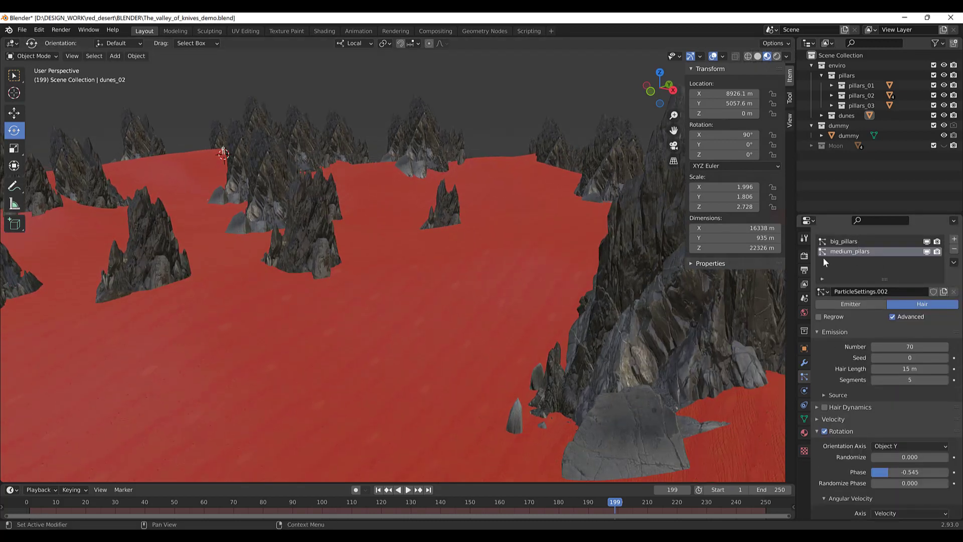
Step: Set the render scale randomness of the big_pillars particle system to 0.103
click(845, 242)
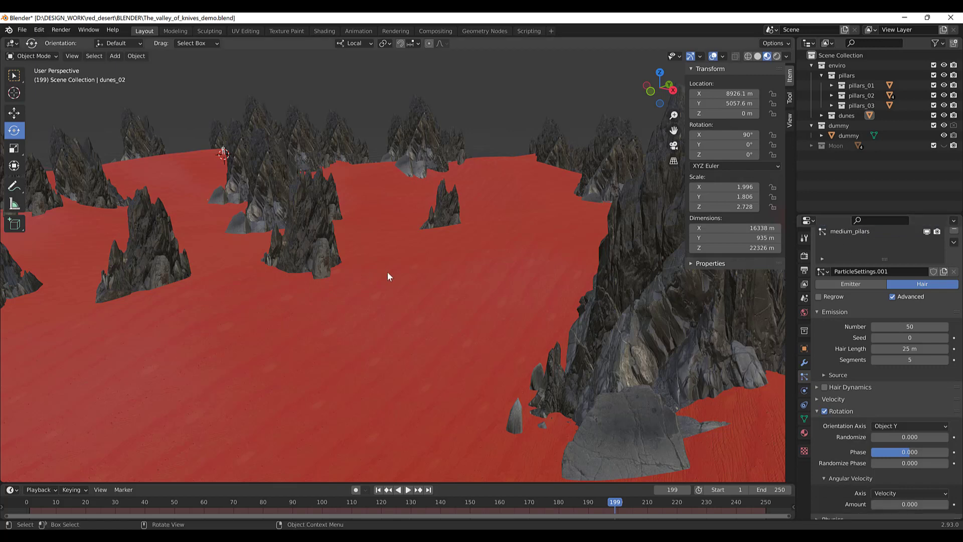
mouse_move(387, 273)
middle_down()
mouse_move(438, 279)
mouse_move(402, 277)
middle_up()
scroll(900, 316, up, 1)
scroll(892, 411, down, 6)
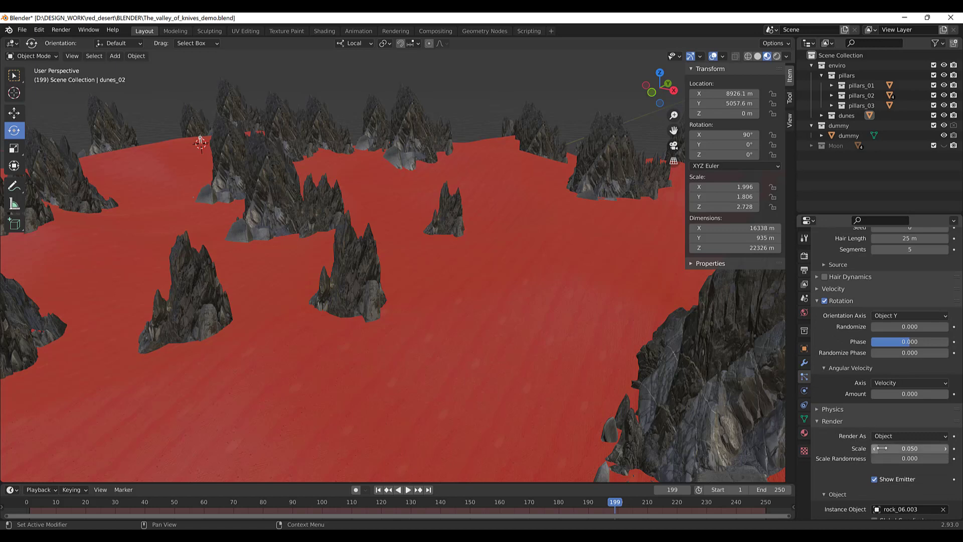
scroll(887, 457, down, 1)
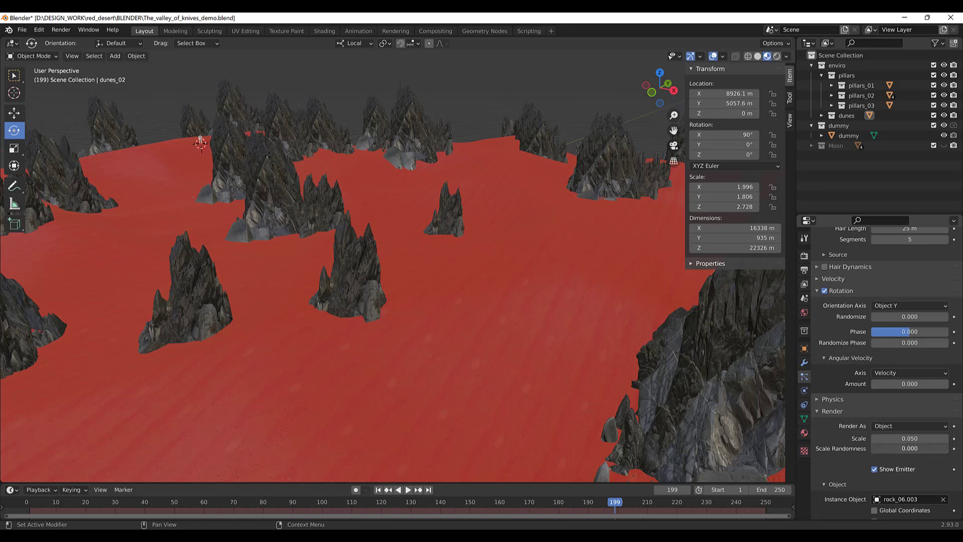
drag(877, 449, 911, 450)
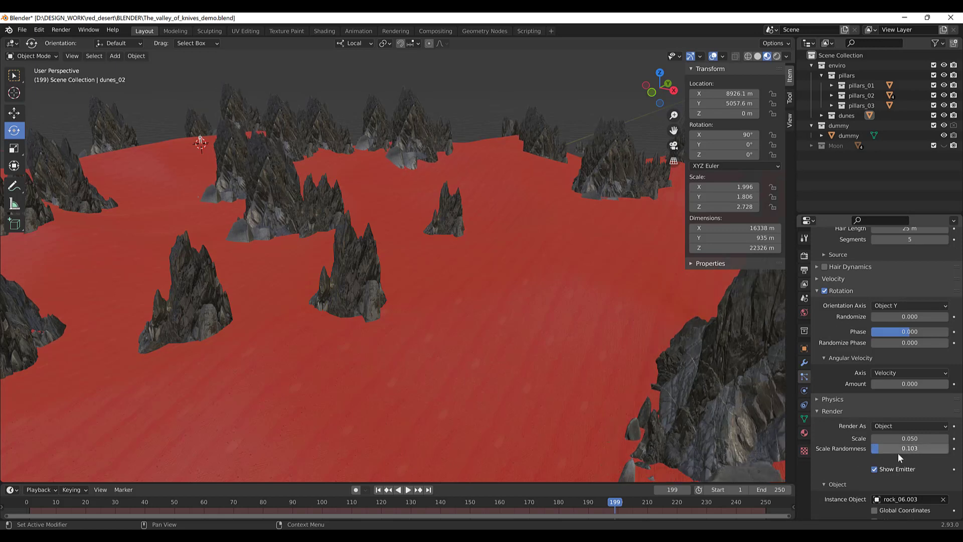
Step: Try larger render scales of 0.06, 0.6 and 0.1 for the big_pillars particles
mouse_move(469, 308)
middle_down()
mouse_move(501, 317)
mouse_move(460, 318)
mouse_move(454, 297)
middle_up()
middle_drag(400, 294, 502, 242)
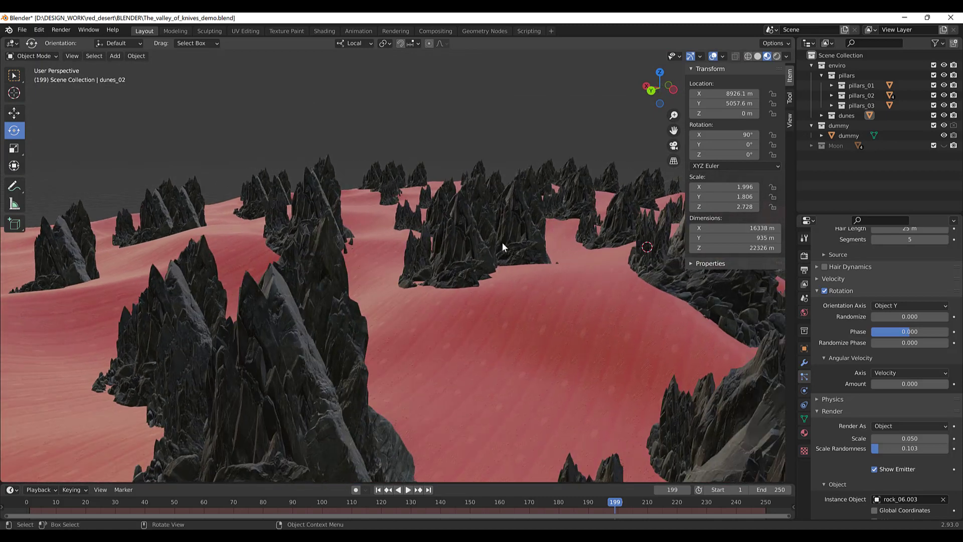
click(887, 438)
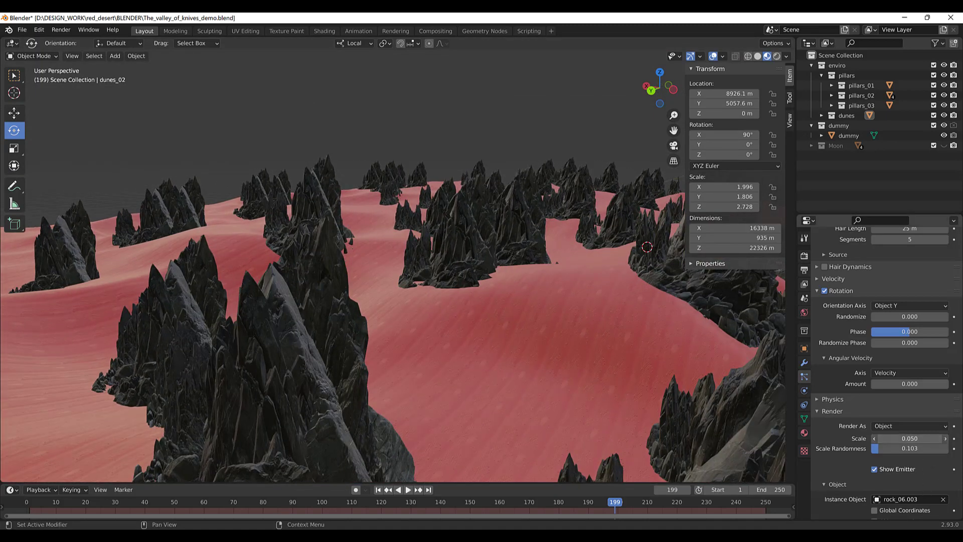
drag(887, 438, 892, 438)
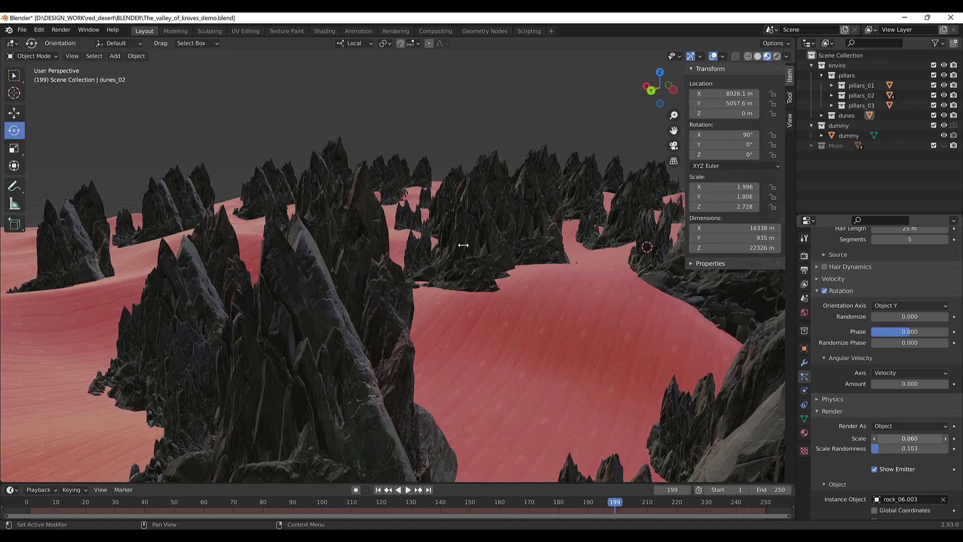
scroll(517, 261, down, 10)
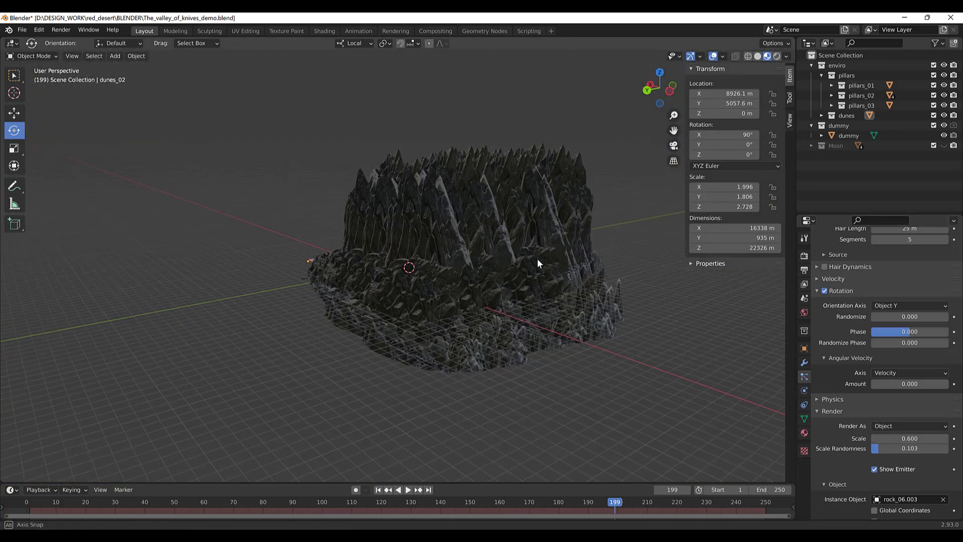
click(908, 438)
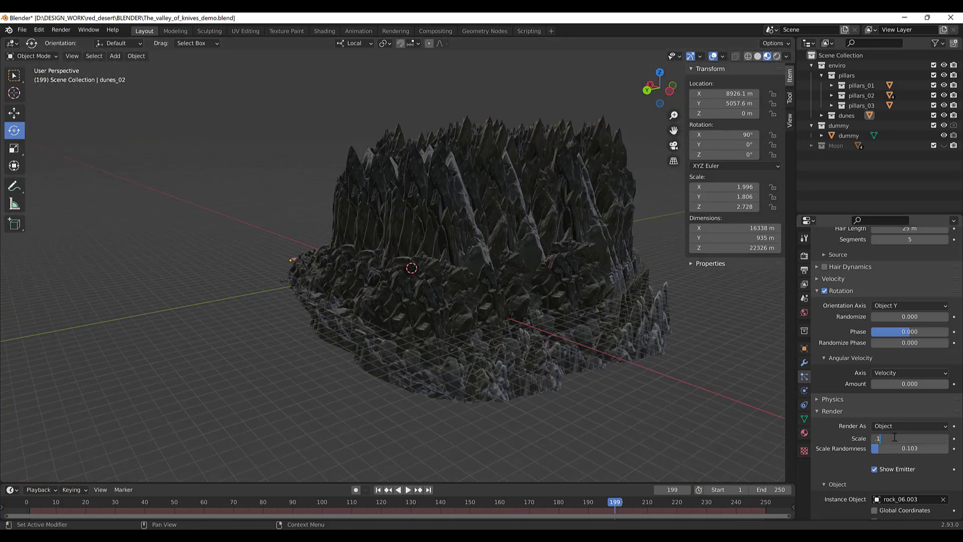
key(Return)
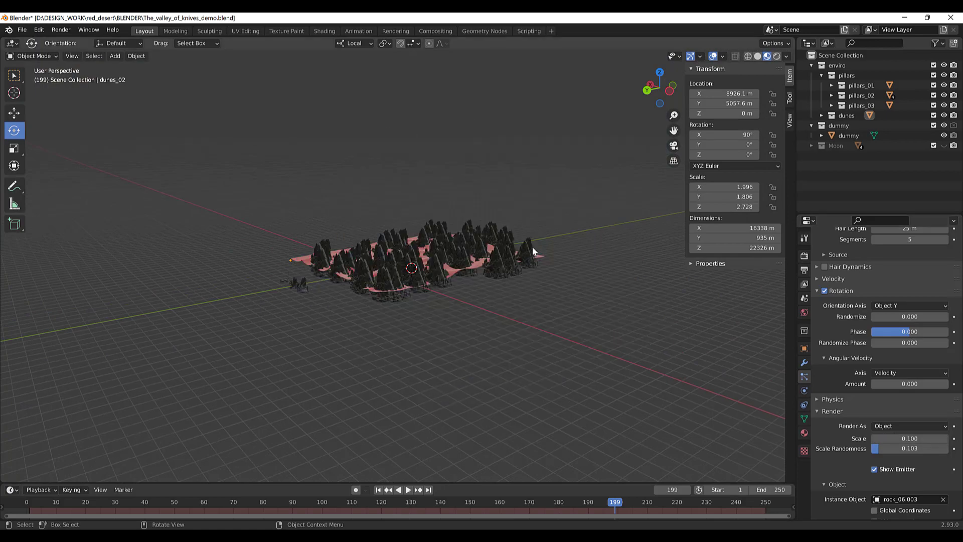
middle_drag(532, 246, 411, 270)
scroll(485, 266, up, 8)
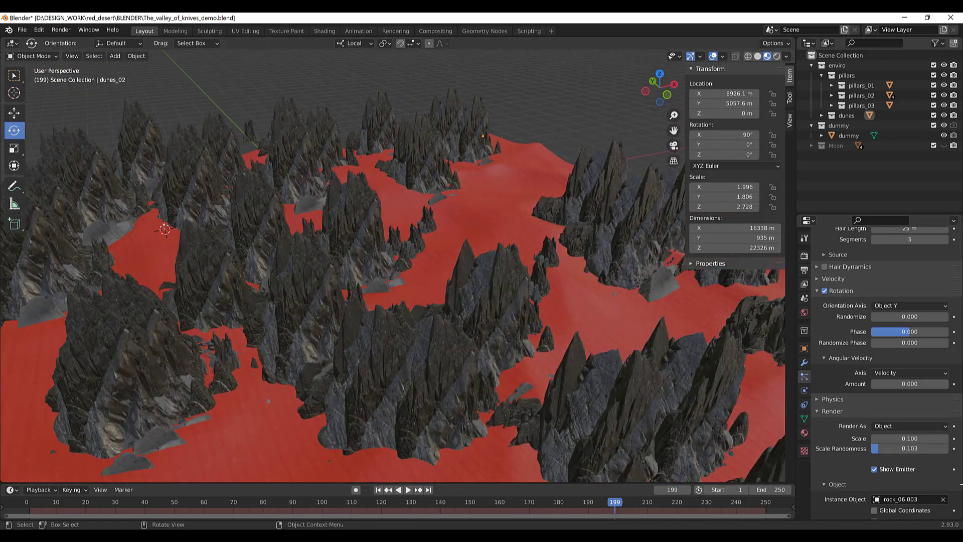
Step: Set the render scale of the big_pillars particles to 0.05
click(898, 438)
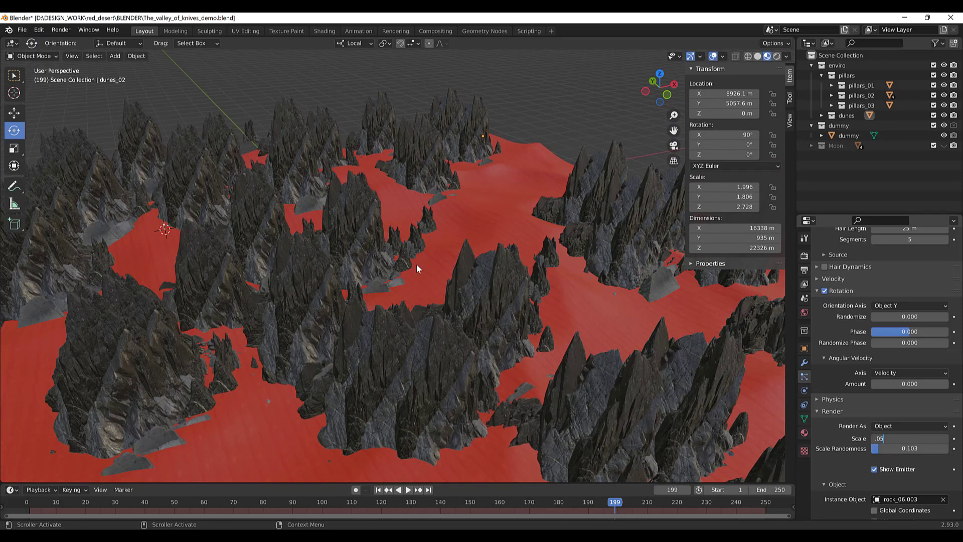
key(Return)
middle_drag(438, 255, 341, 232)
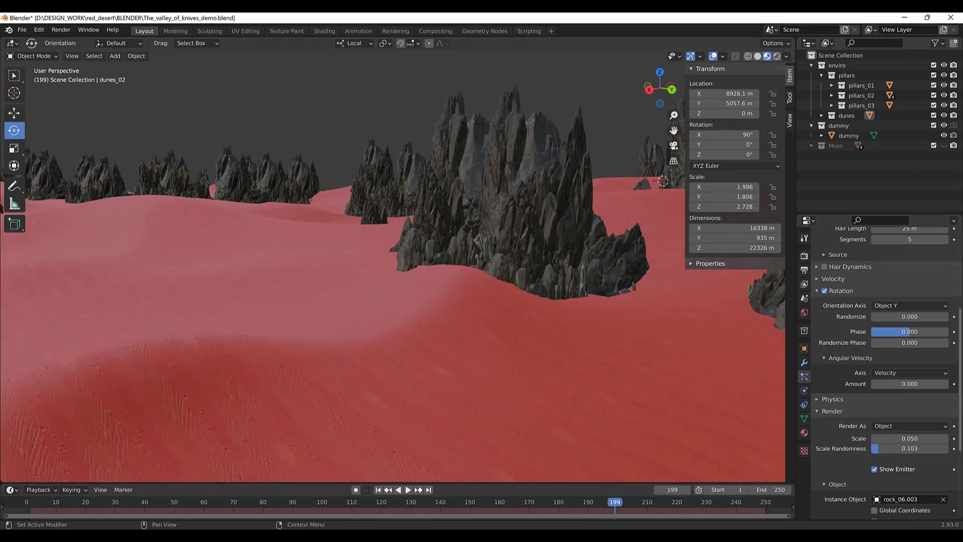
Step: Set the hair length of the big_pillars system to 35 m
scroll(925, 325, up, 2)
scroll(923, 320, up, 2)
click(909, 298)
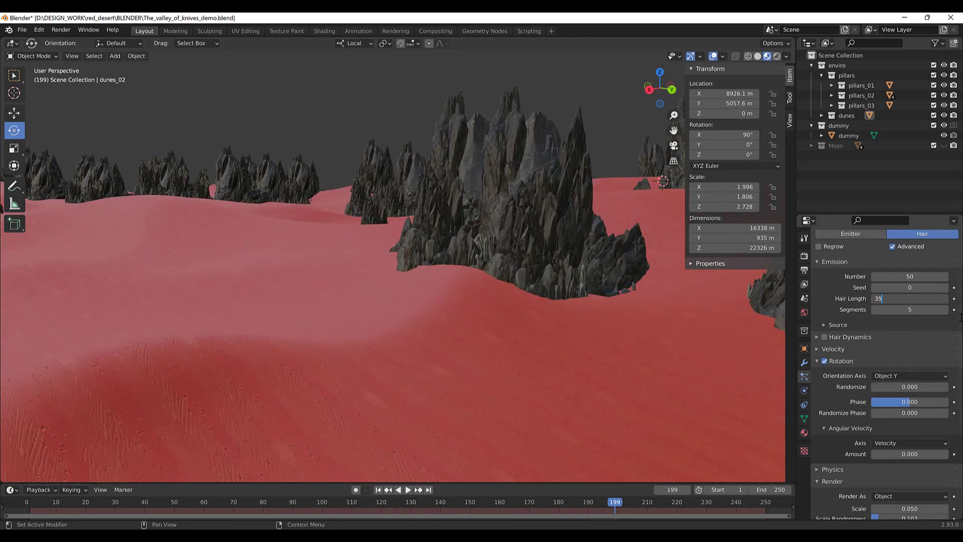
text(35)
key(Return)
Step: Examine the distribution of the big and medium pillars across the dunes from several angles
middle_drag(684, 292, 442, 272)
scroll(562, 283, down, 3)
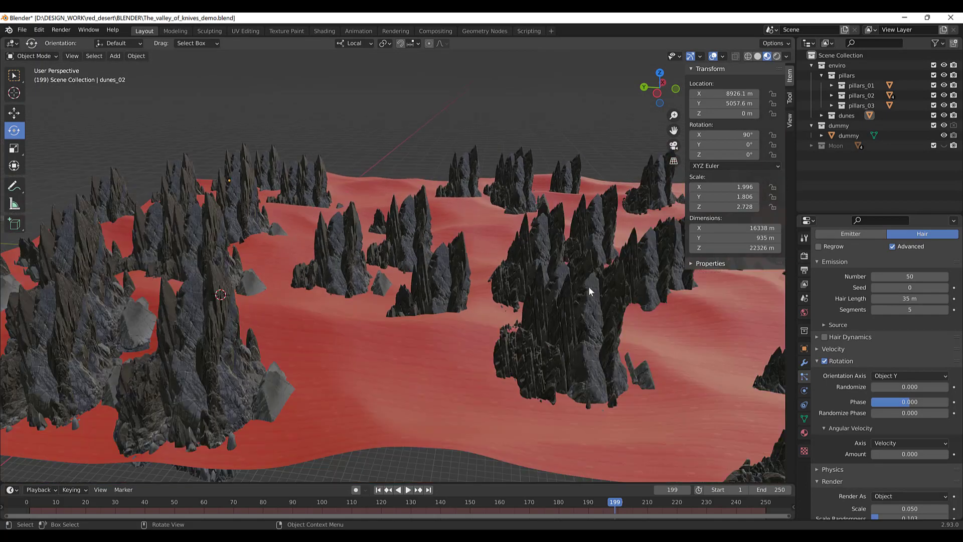
scroll(848, 329, up, 2)
scroll(846, 329, up, 4)
scroll(547, 340, down, 4)
middle_drag(546, 340, 501, 329)
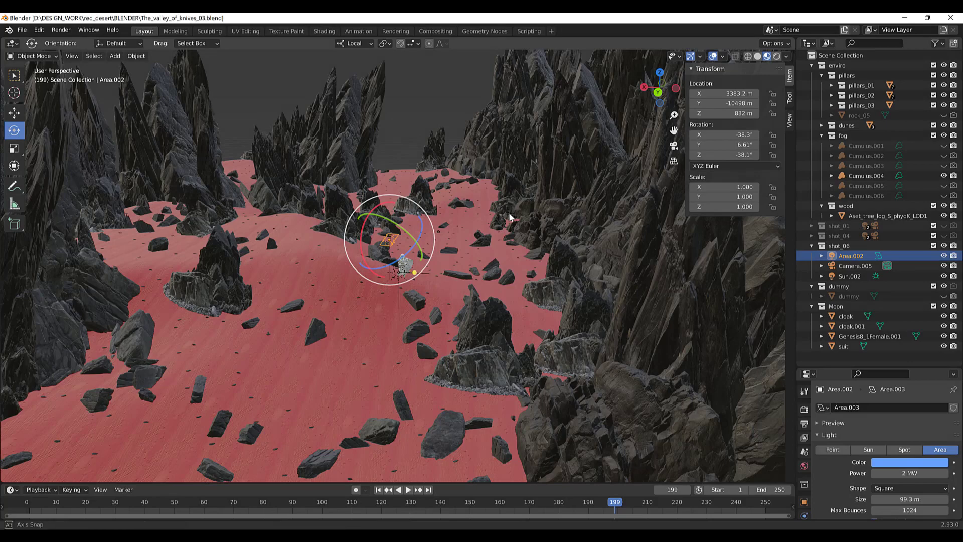
scroll(509, 217, up, 5)
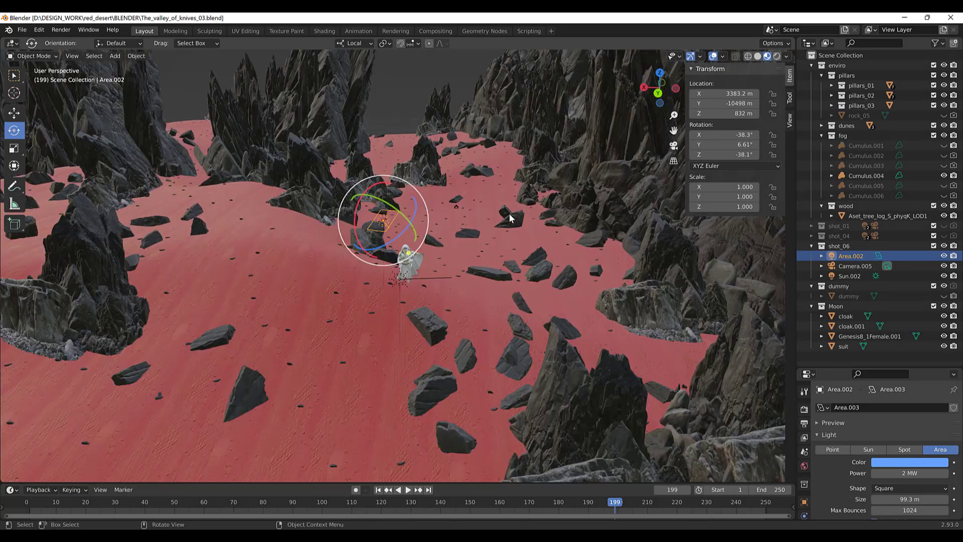
Step: Examine the pillars and scattered rocks of the complete scene in The_valley_of_knives_03.blend from near and far
middle_drag(465, 215, 470, 218)
scroll(470, 217, down, 3)
mouse_move(473, 282)
middle_down()
mouse_move(459, 246)
mouse_move(444, 296)
mouse_move(483, 278)
middle_up()
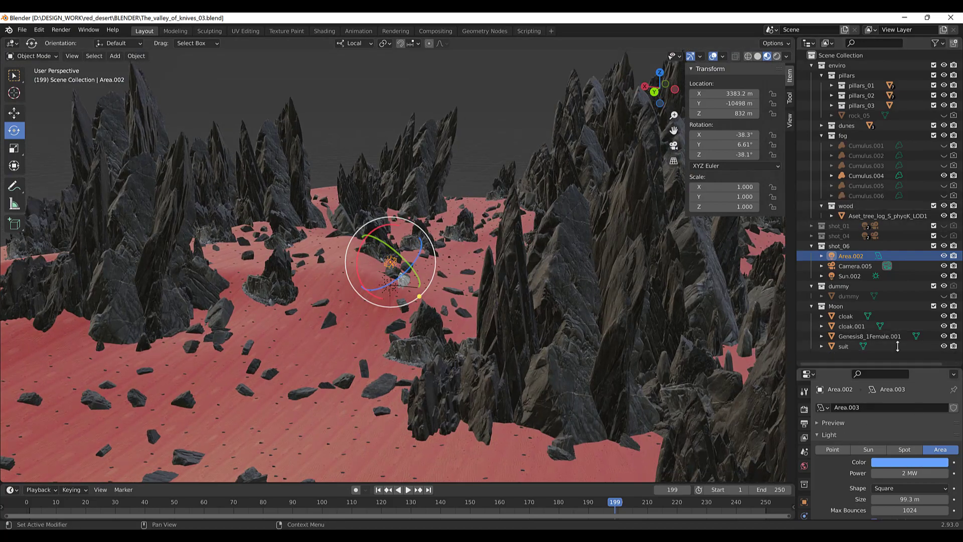
click(451, 269)
middle_drag(471, 285, 539, 320)
middle_drag(414, 287, 429, 299)
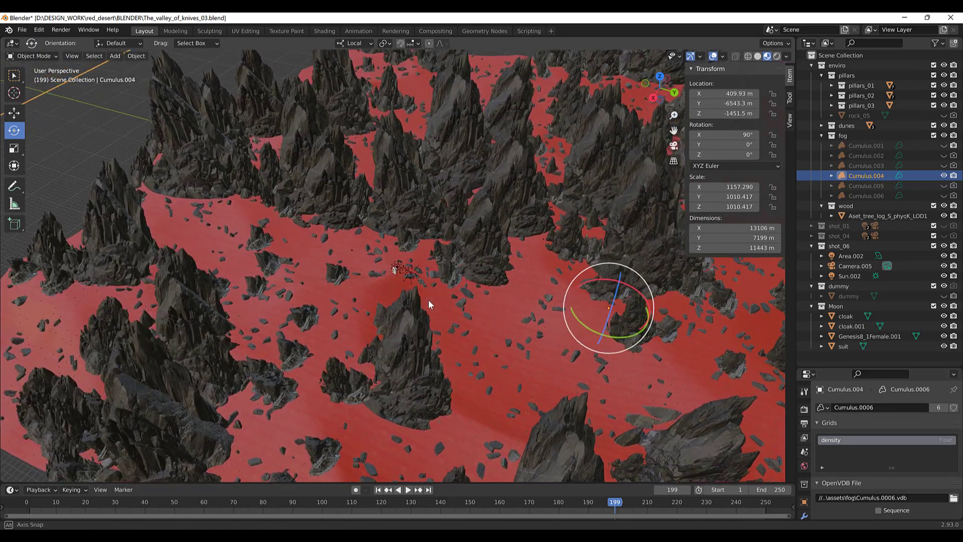
middle_drag(384, 273, 353, 266)
scroll(353, 267, up, 4)
scroll(353, 267, up, 3)
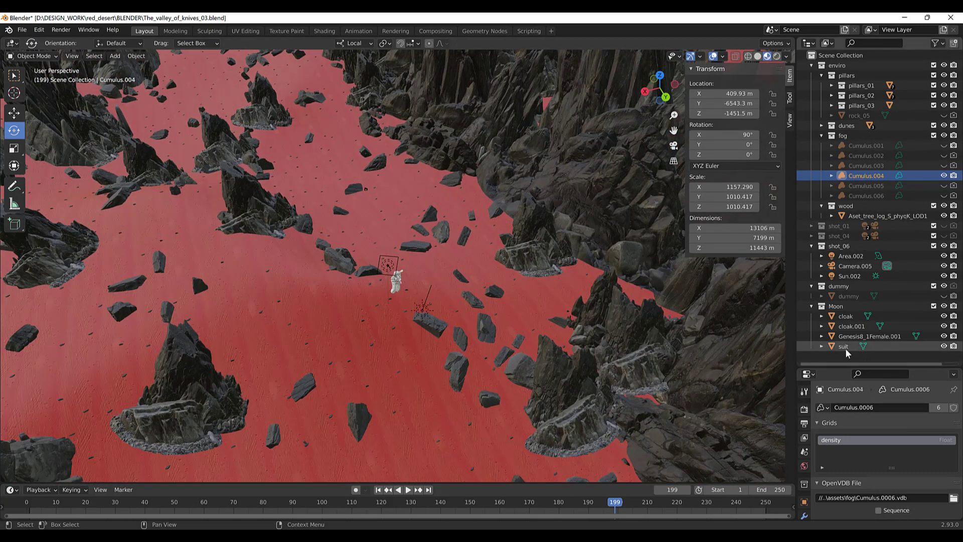
Step: Enlarge the properties area, select the dunes, and review their list of particle systems from big_pillars to pebbles
drag(861, 368, 861, 202)
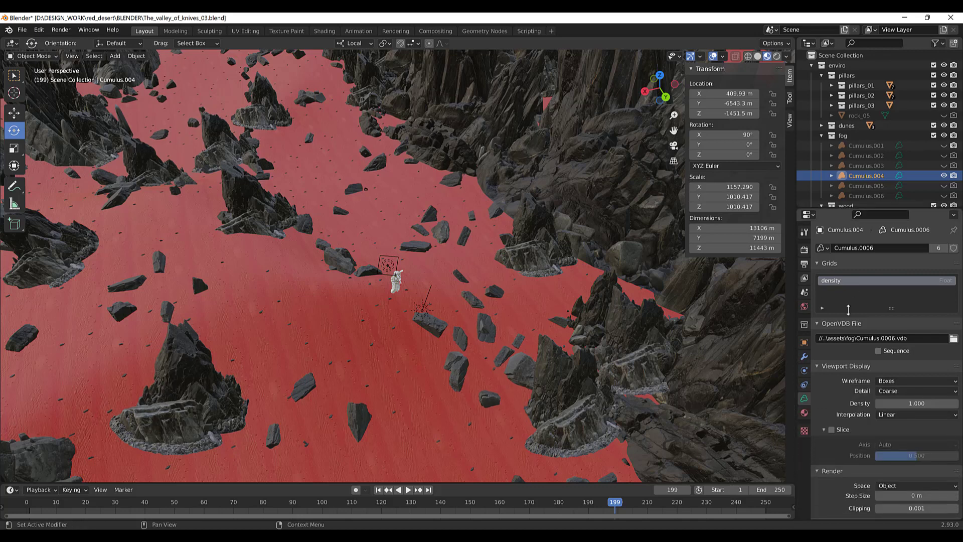
click(494, 279)
click(804, 373)
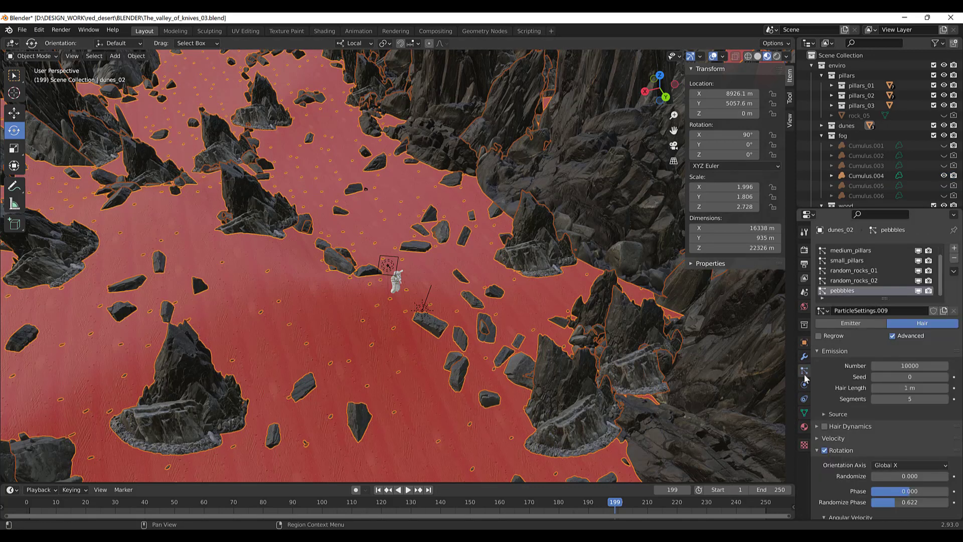
scroll(860, 293, up, 1)
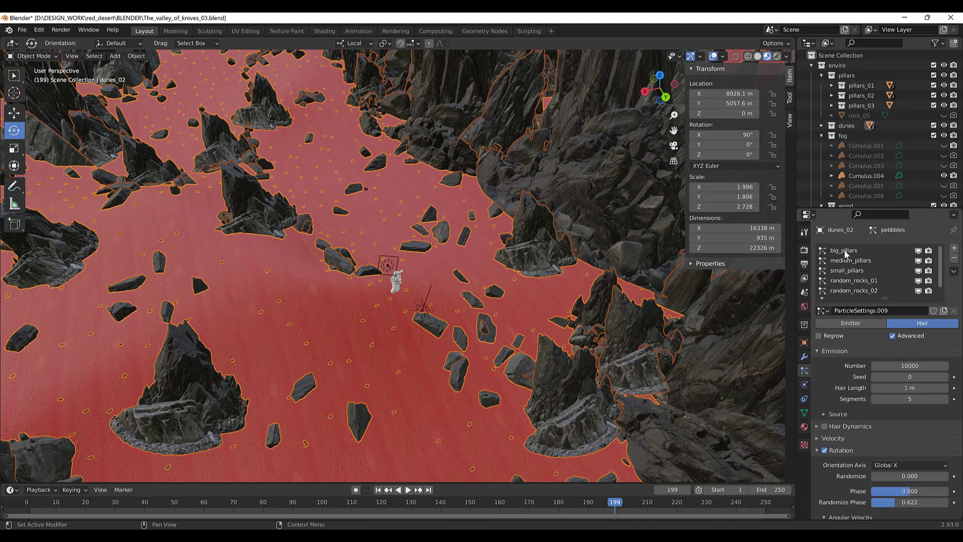
scroll(866, 279, down, 1)
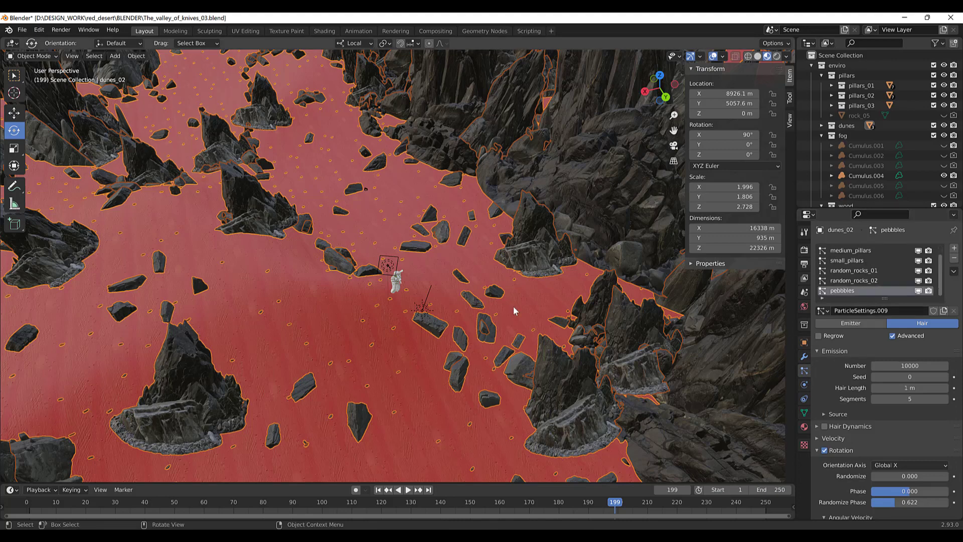
Step: Examine the rocks and pebbles scattered on the dunes around the character at close range
middle_drag(513, 306, 399, 128)
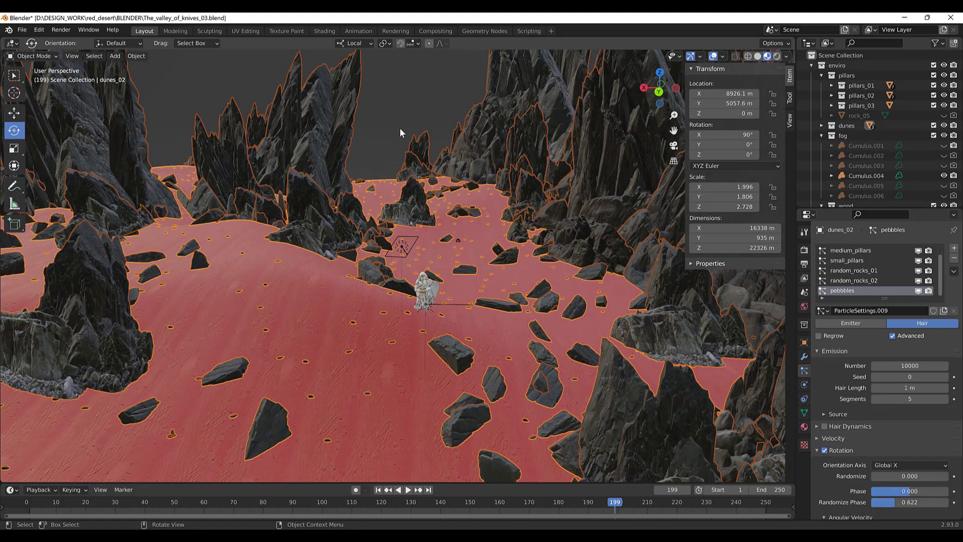
click(453, 254)
middle_drag(453, 254, 492, 325)
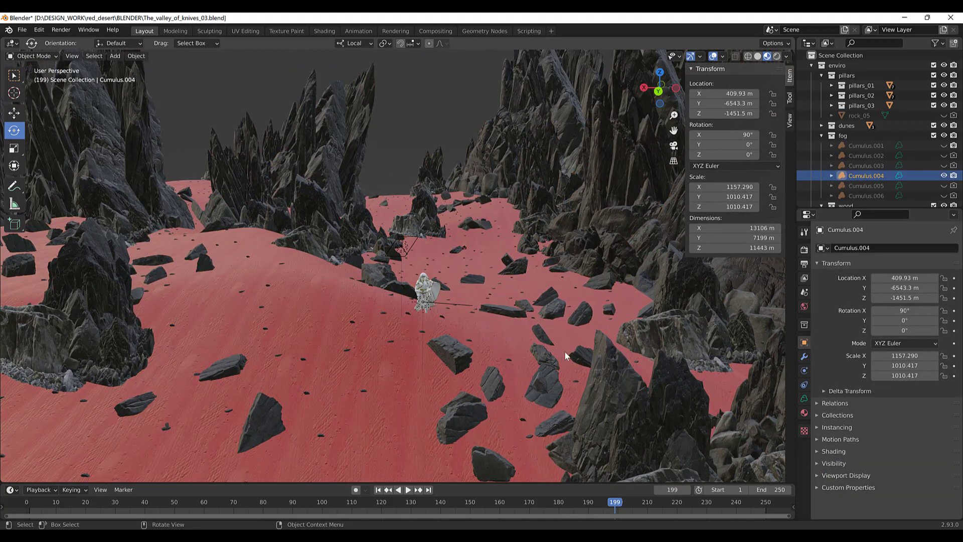
middle_drag(479, 340, 526, 310)
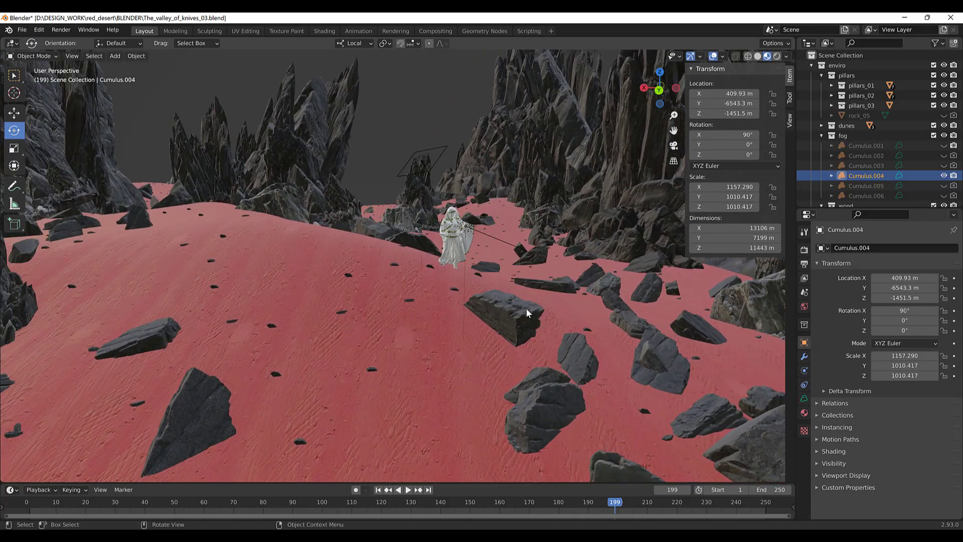
middle_drag(446, 306, 471, 325)
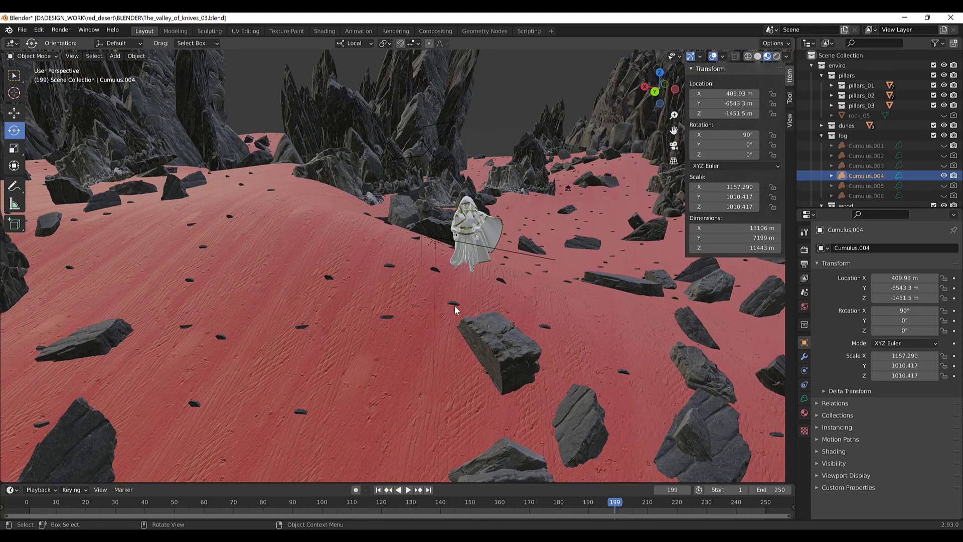
Step: Select the dunes to review their particle systems and examine the scattered rocks around the character from a wider angle
middle_drag(455, 310, 494, 276)
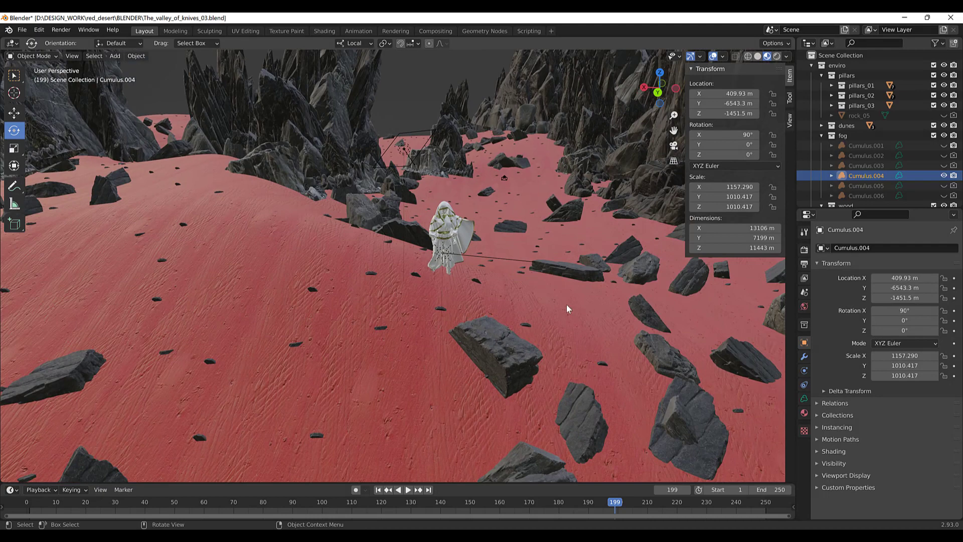
middle_drag(567, 305, 603, 294)
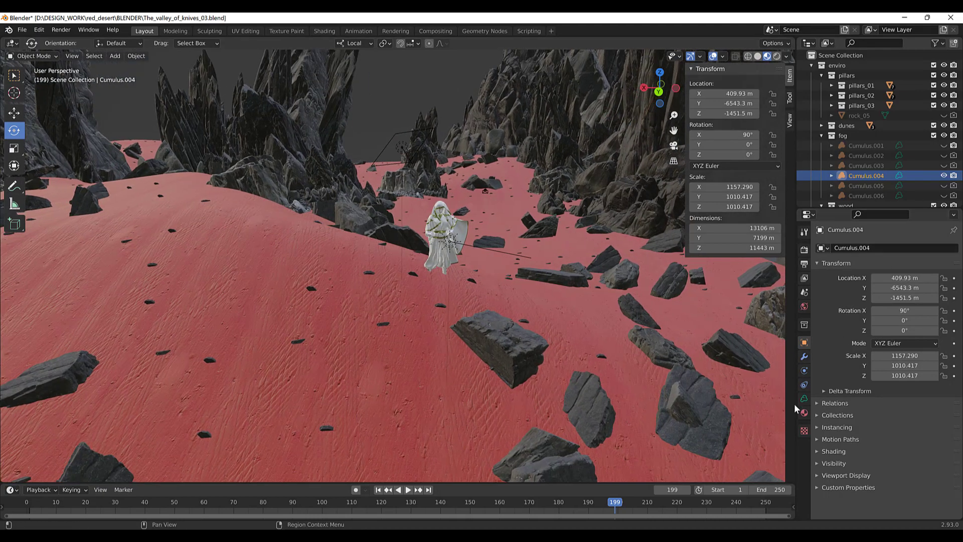
click(569, 334)
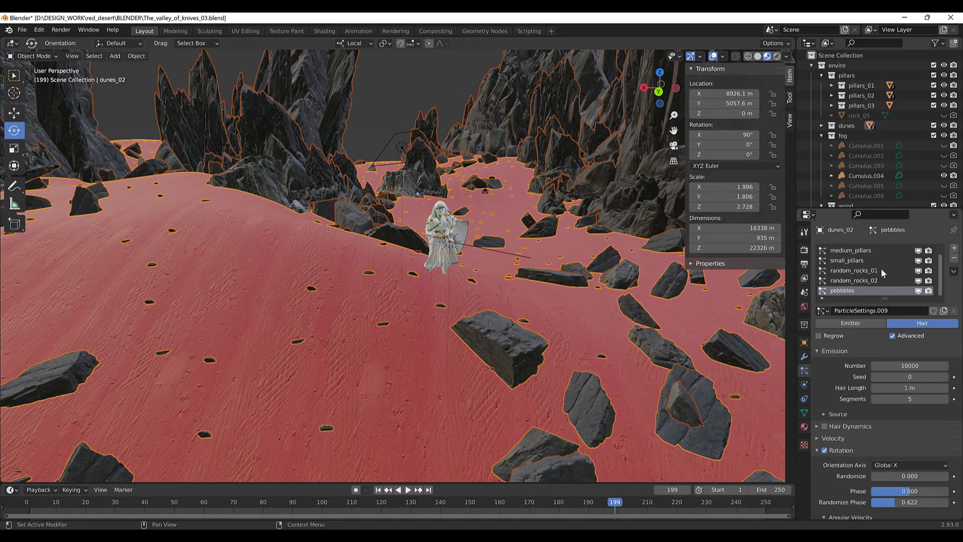
middle_drag(632, 331, 590, 210)
click(589, 211)
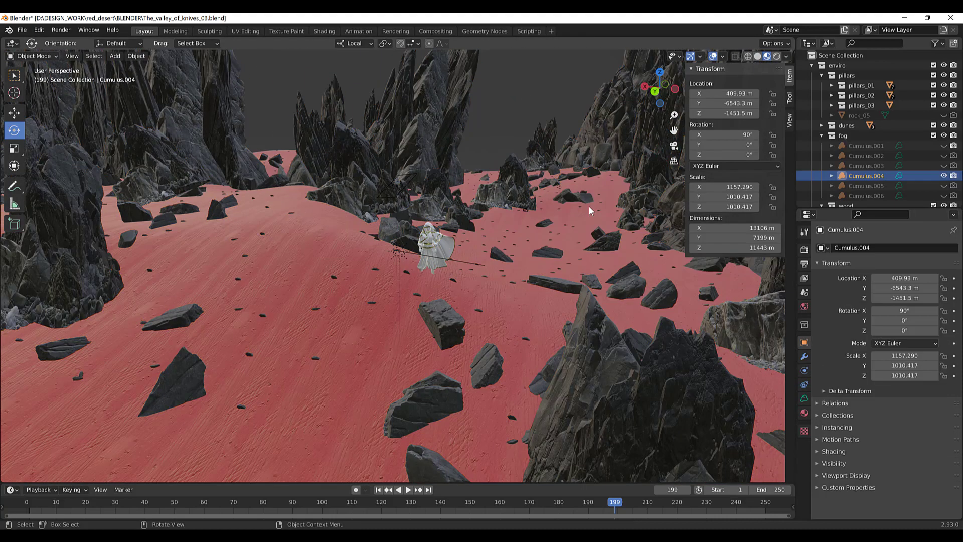
Step: Collapse the fog and pillars collections and view the scene through Camera.005 of shot_06
click(821, 136)
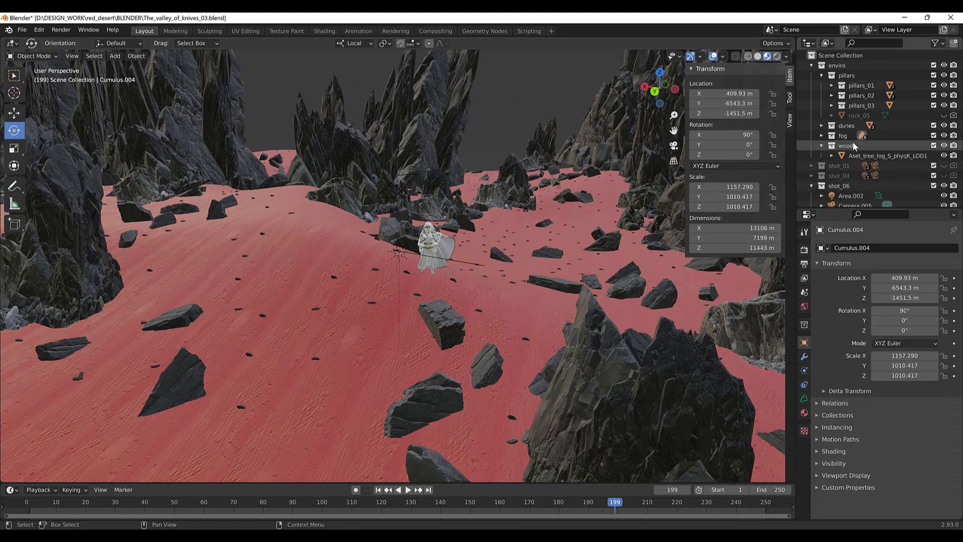
click(821, 76)
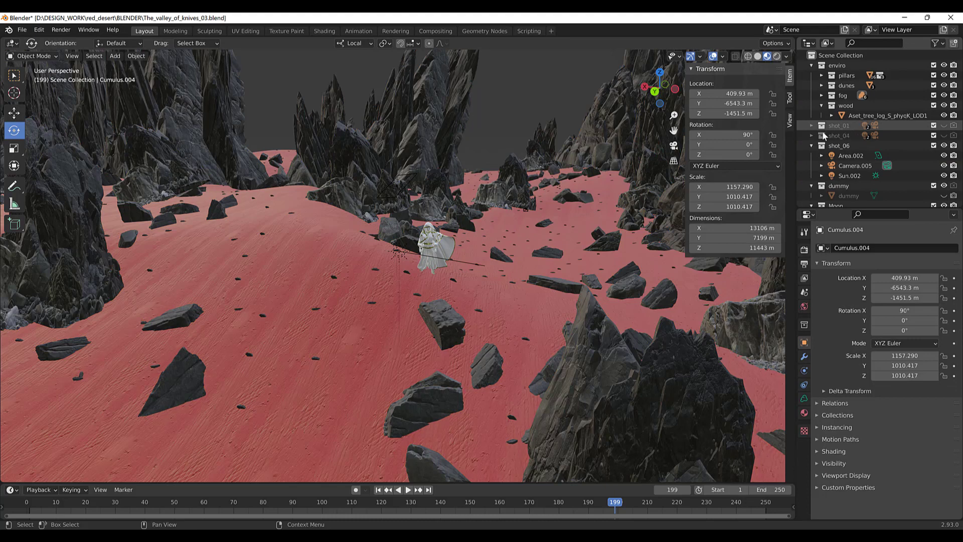
click(674, 145)
click(887, 166)
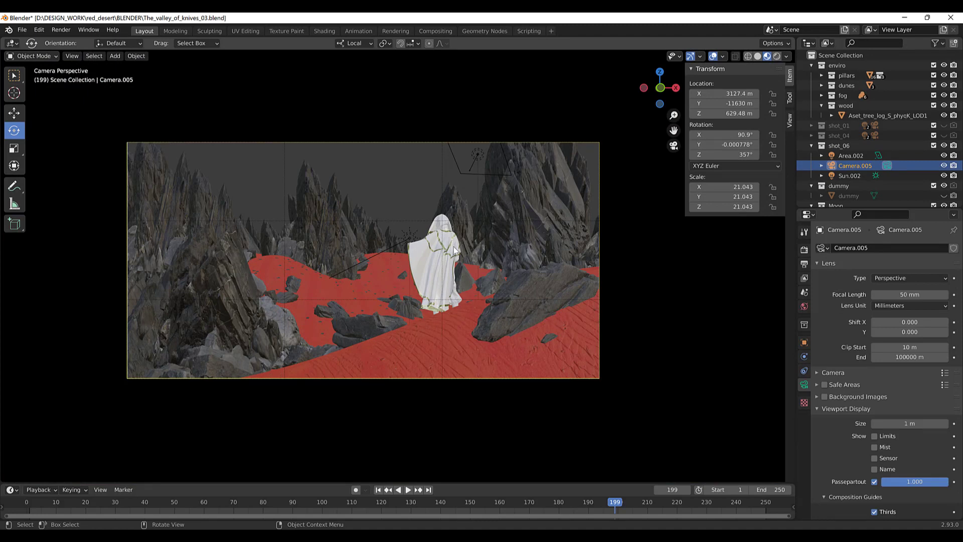
Step: Expand shot_04 and shot_01 and view the scene through Camera.003 and the shot_01 Camera in turn
click(811, 135)
click(886, 155)
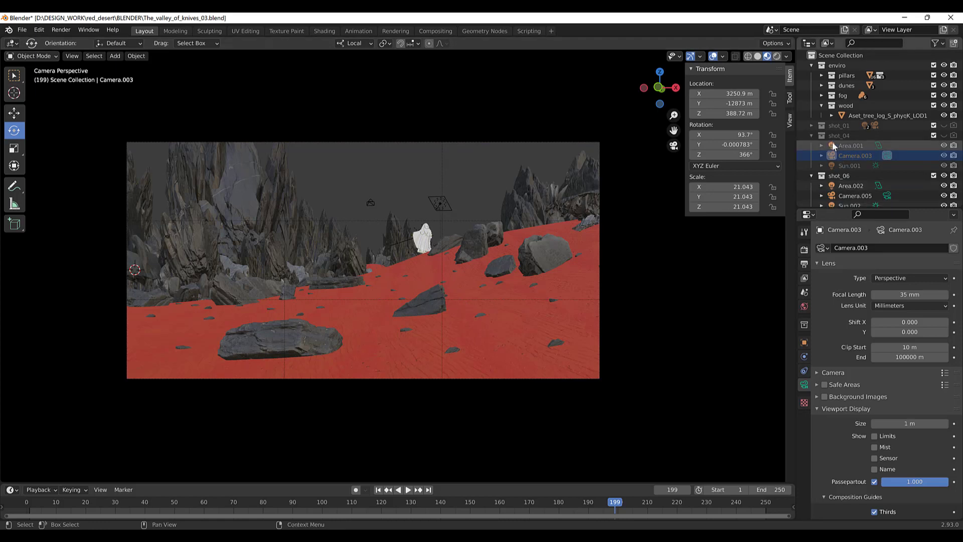
click(811, 125)
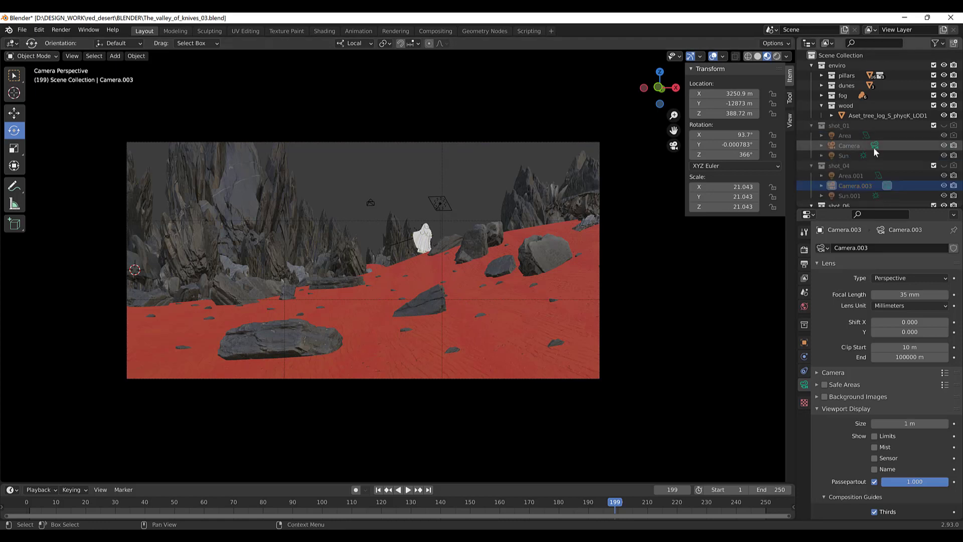
click(874, 146)
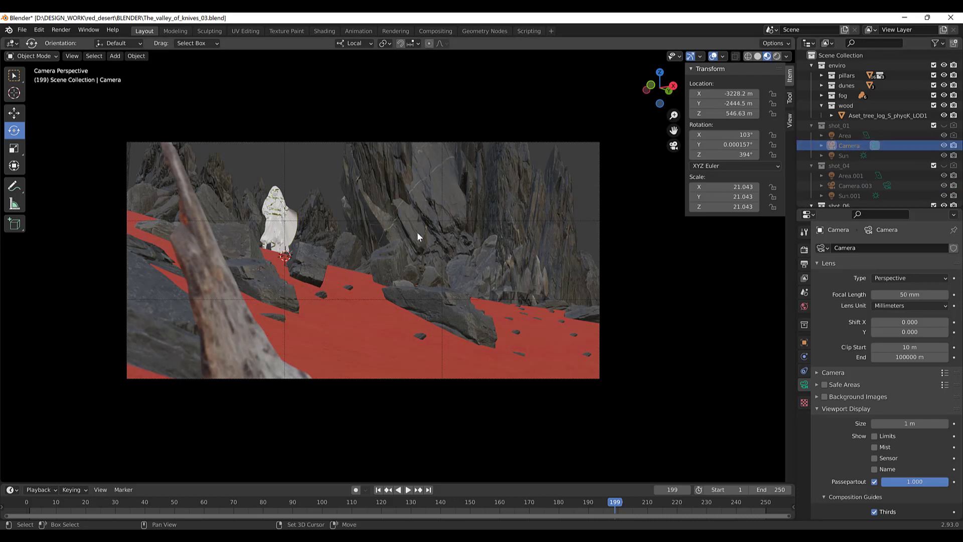
Step: Try to duplicate the shot_01 camera in place while its collection is hidden
key(shift+d)
key(Escape)
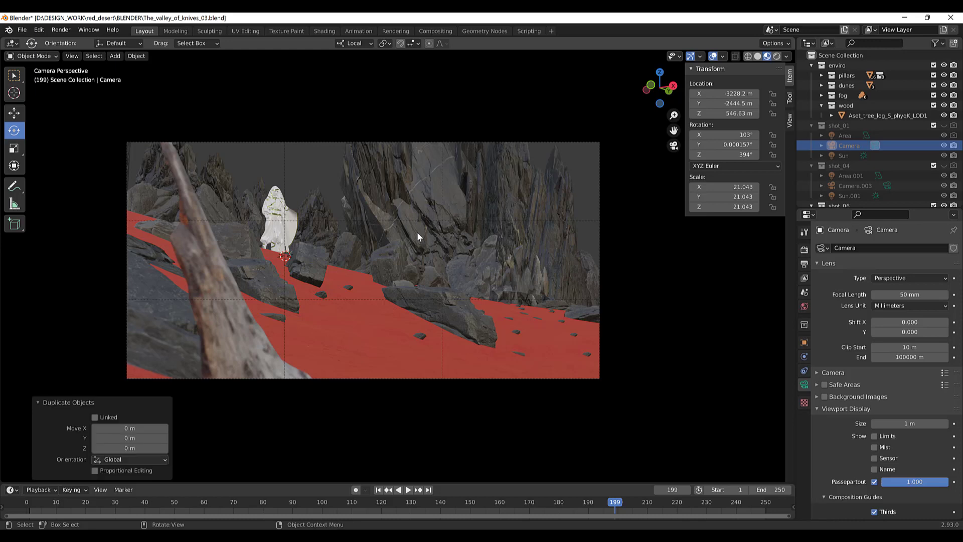
click(417, 231)
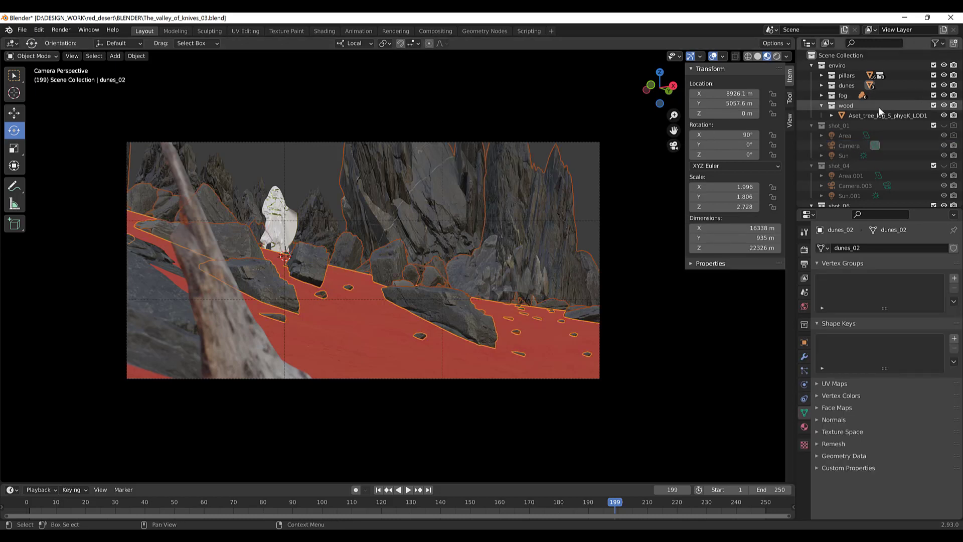
Step: Unhide the shot_01 collection, duplicate its camera in place and make the copy the active scene camera
click(849, 145)
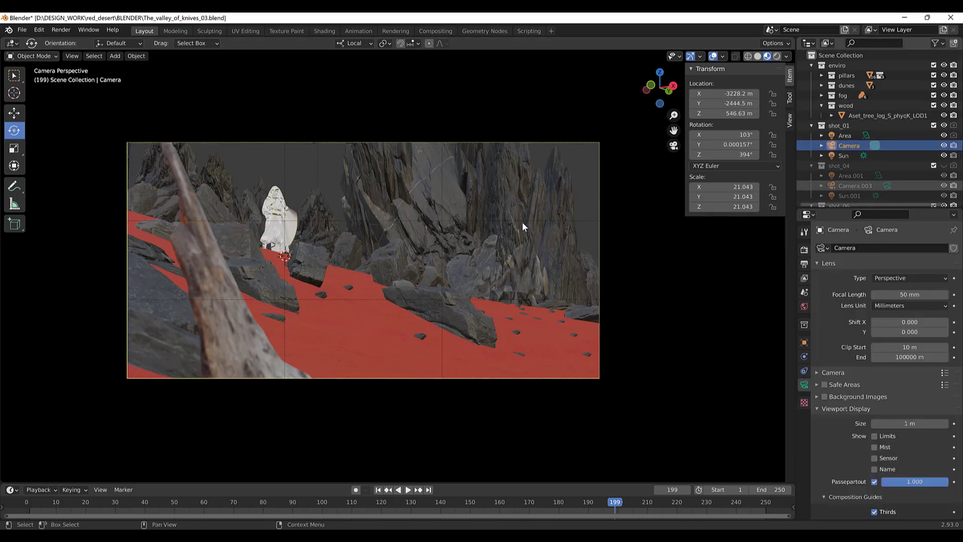
key(shift+d)
key(Escape)
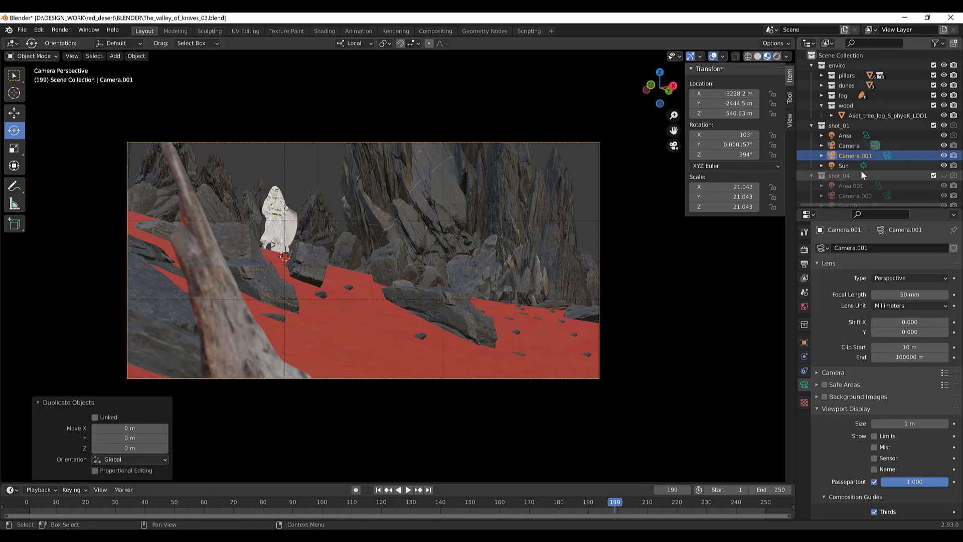
click(886, 155)
Step: Lock the camera to the view and look through the duplicated camera
middle_drag(495, 219, 517, 235)
click(790, 121)
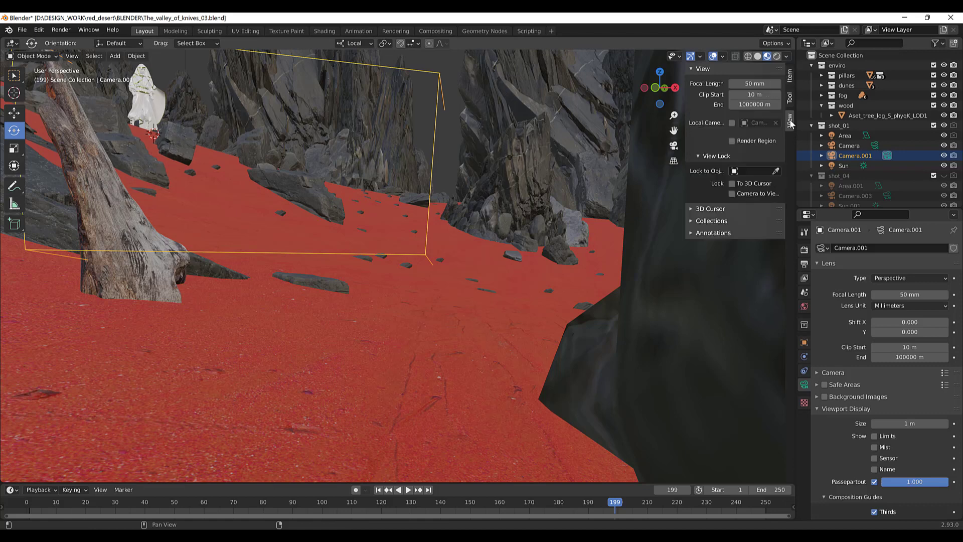
click(673, 146)
Step: Move the duplicated camera over and between the rock pillars to find a new shot composition
middle_drag(423, 256, 476, 269)
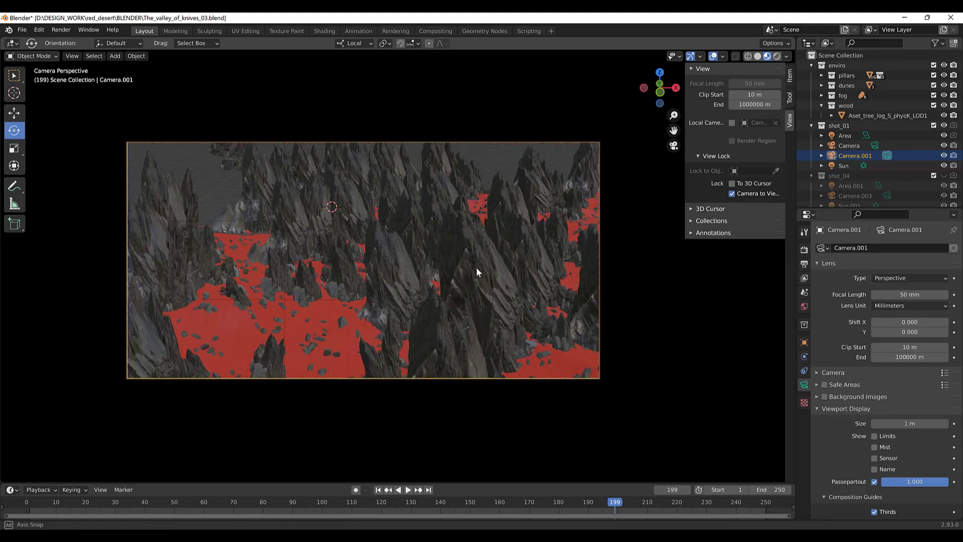
middle_drag(425, 288, 411, 219)
scroll(411, 216, up, 3)
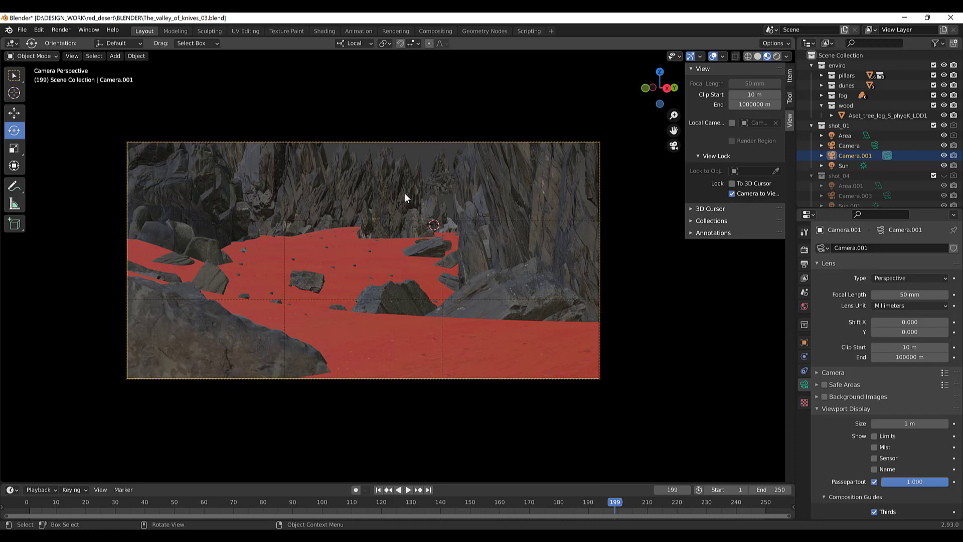
middle_drag(401, 197, 433, 190)
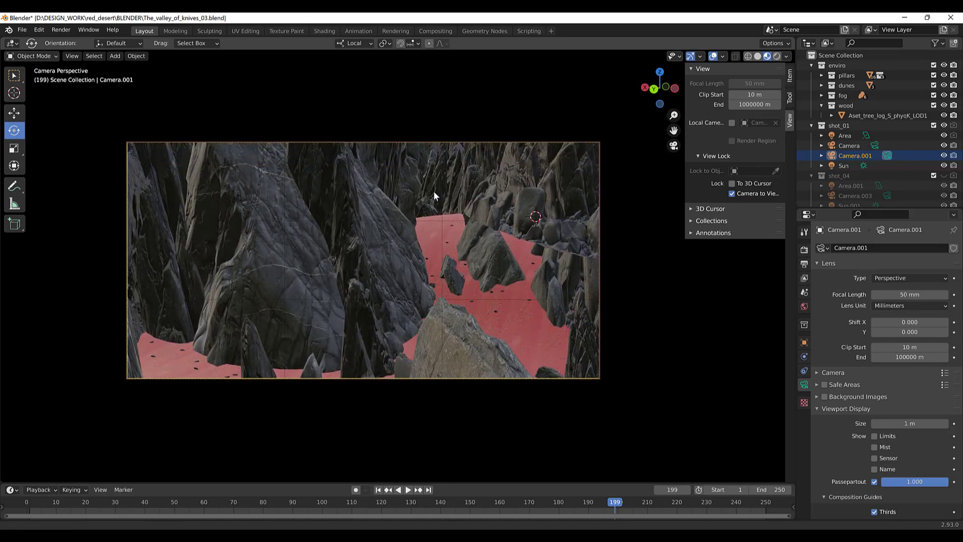
click(495, 204)
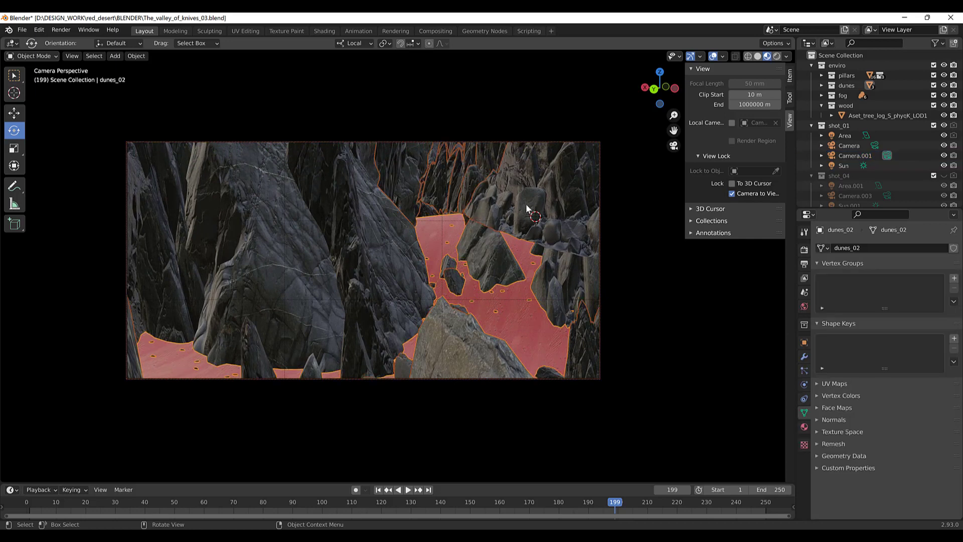
scroll(526, 211, down, 3)
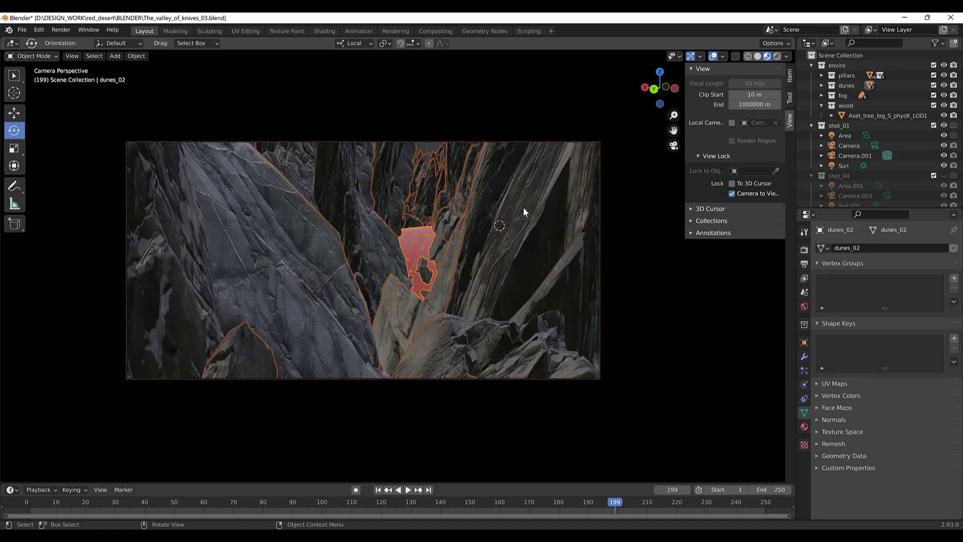
click(434, 146)
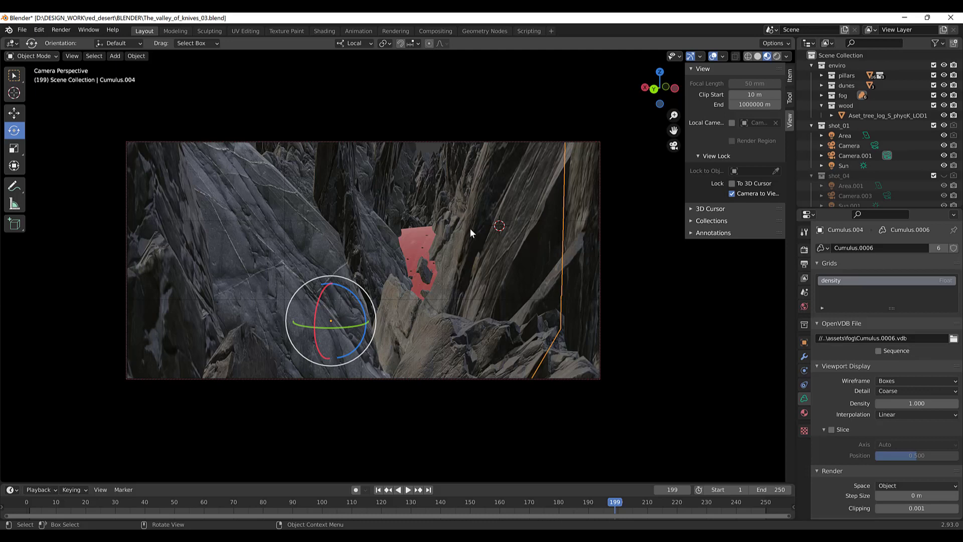